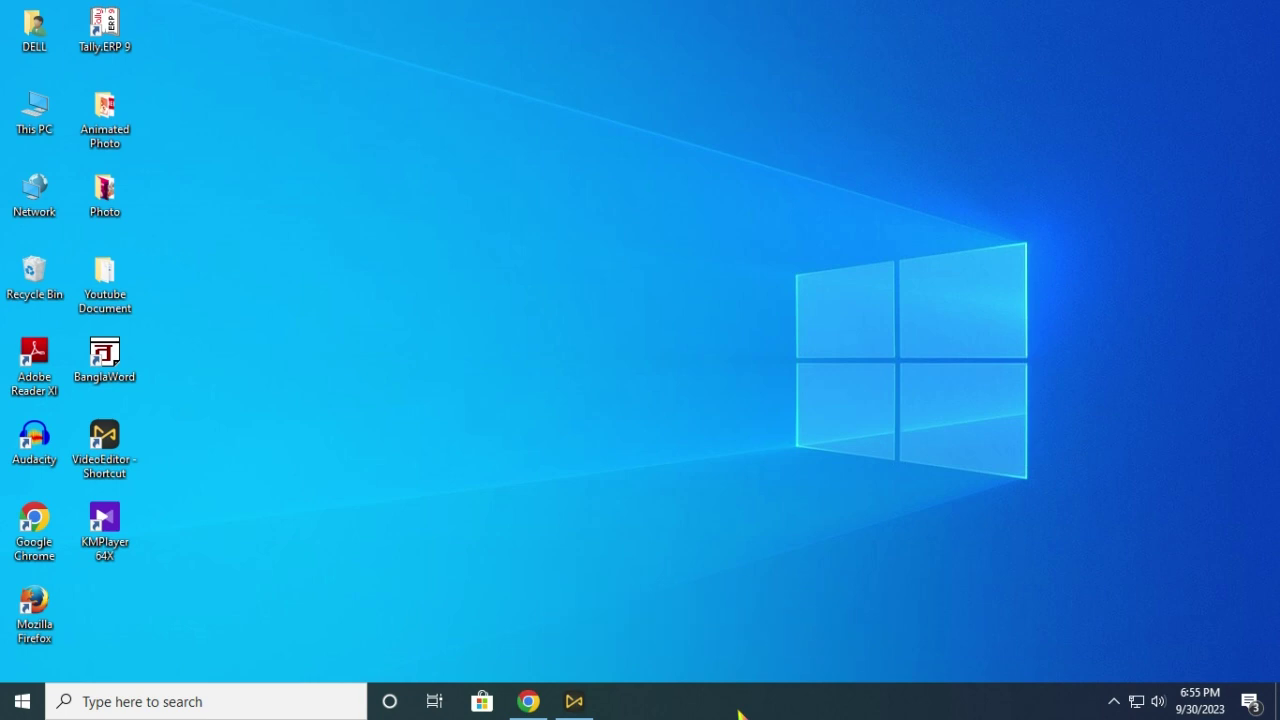
Open the Windows Start menu from the desktop
{"action": "key", "text": "super"}
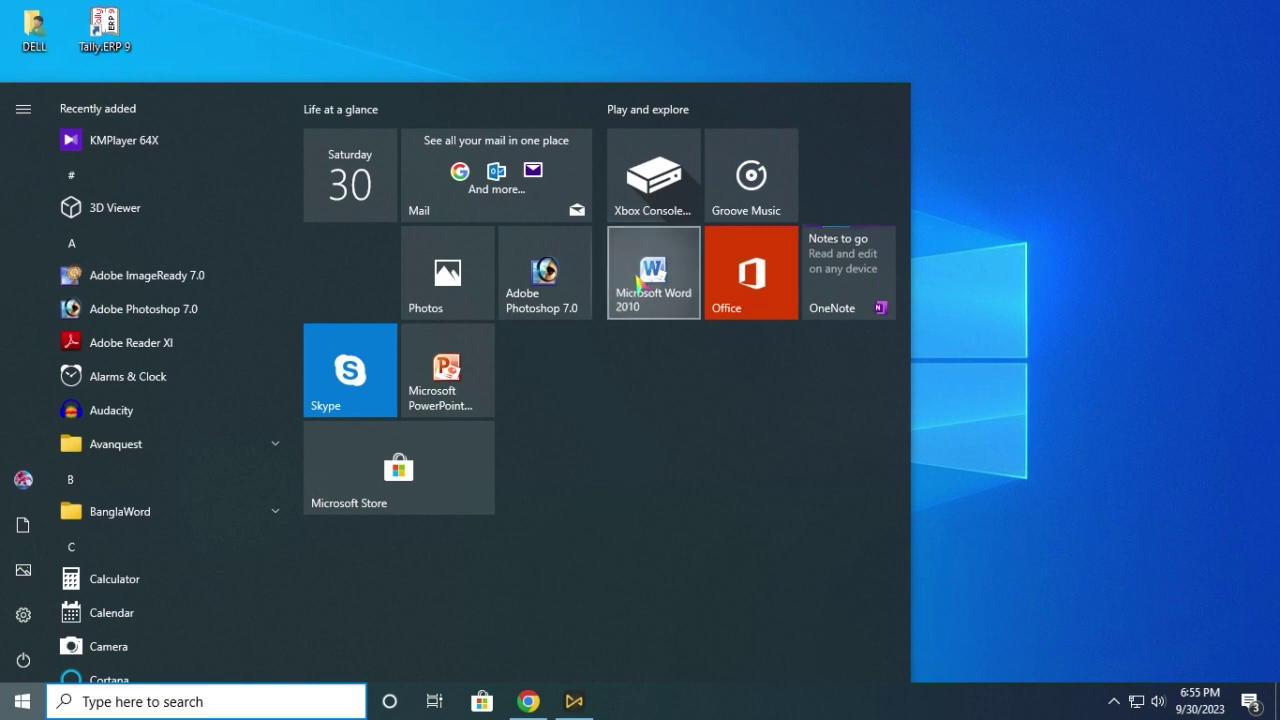
Launch Word 2010 from the Start menu, close it, then relaunch it with a blank Document1
{"action": "left_click", "coordinate": [637, 285]}
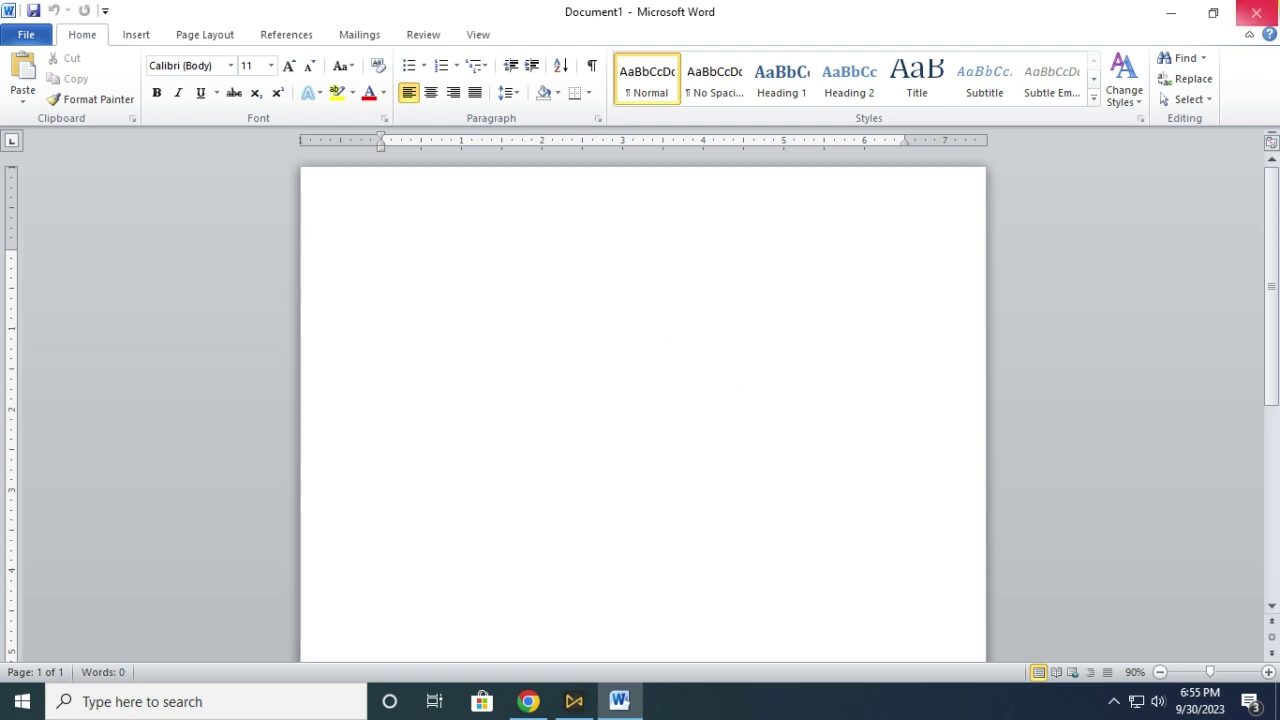
{"action": "left_click", "coordinate": [1256, 12]}
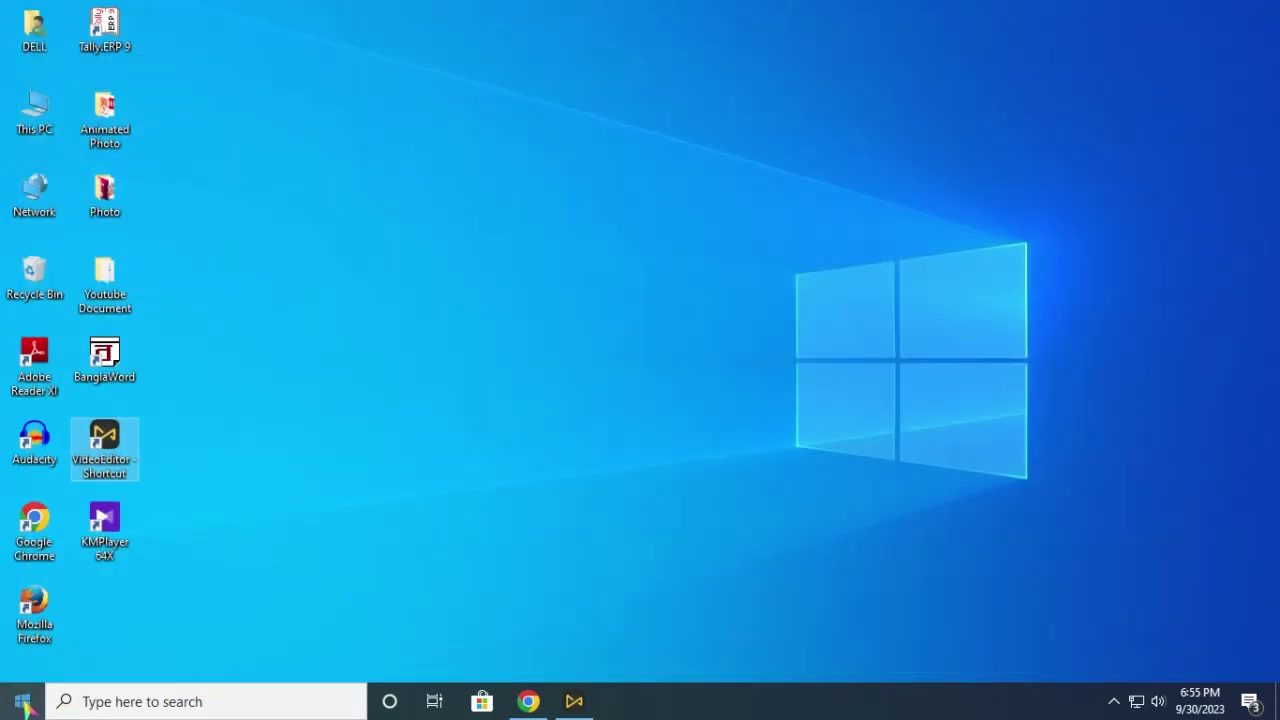
{"action": "left_click", "coordinate": [22, 701]}
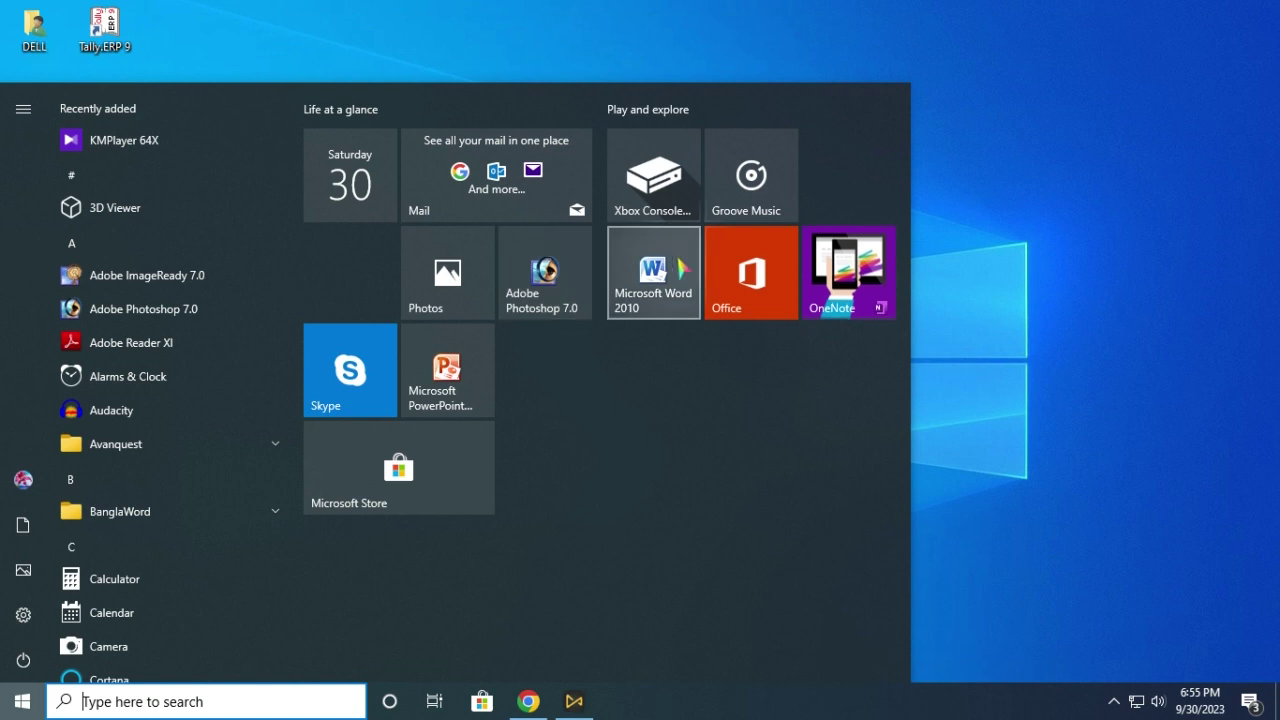
{"action": "left_click", "coordinate": [655, 275]}
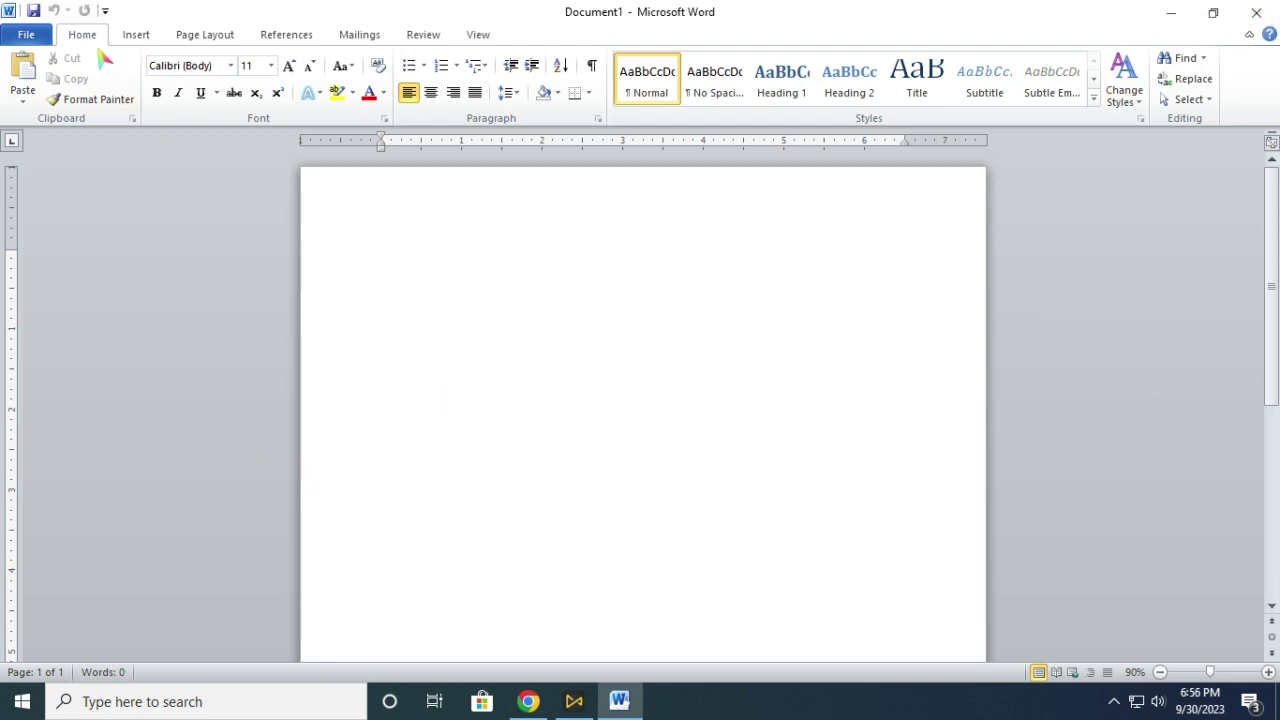
Exit Word 2010 from the File menu to return to the desktop
{"action": "left_click", "coordinate": [27, 35]}
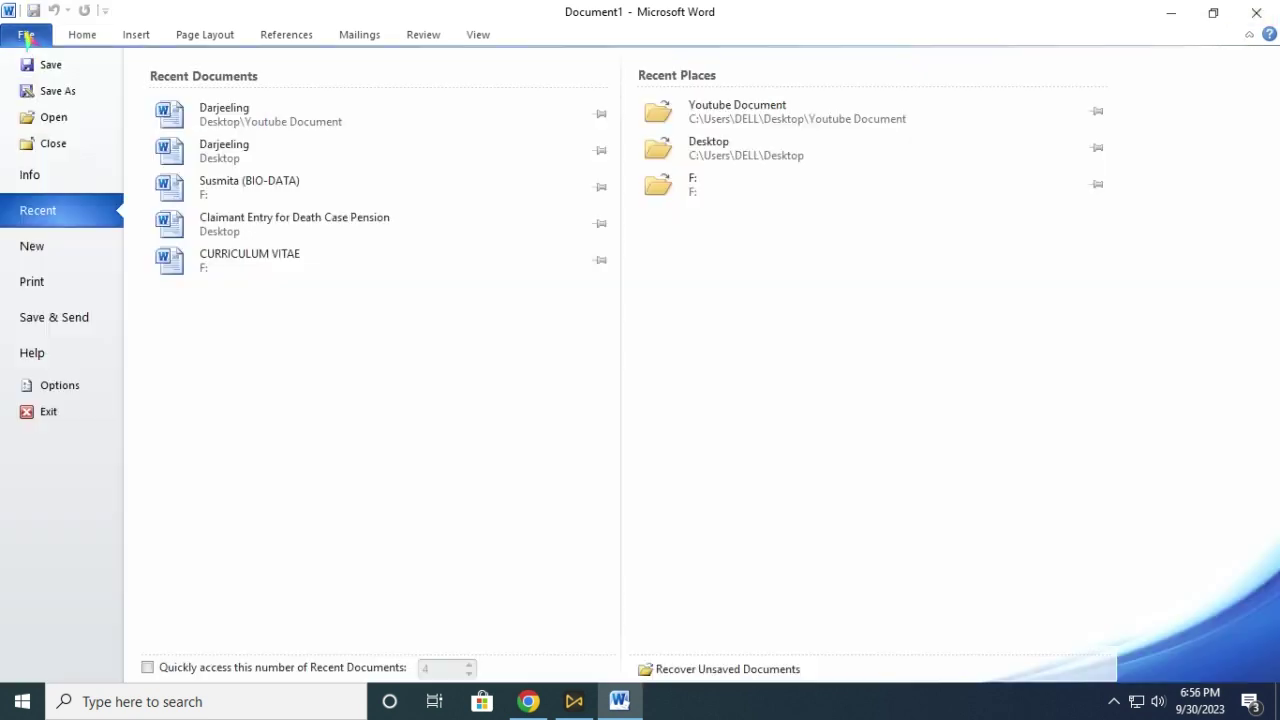
{"action": "left_click", "coordinate": [30, 416]}
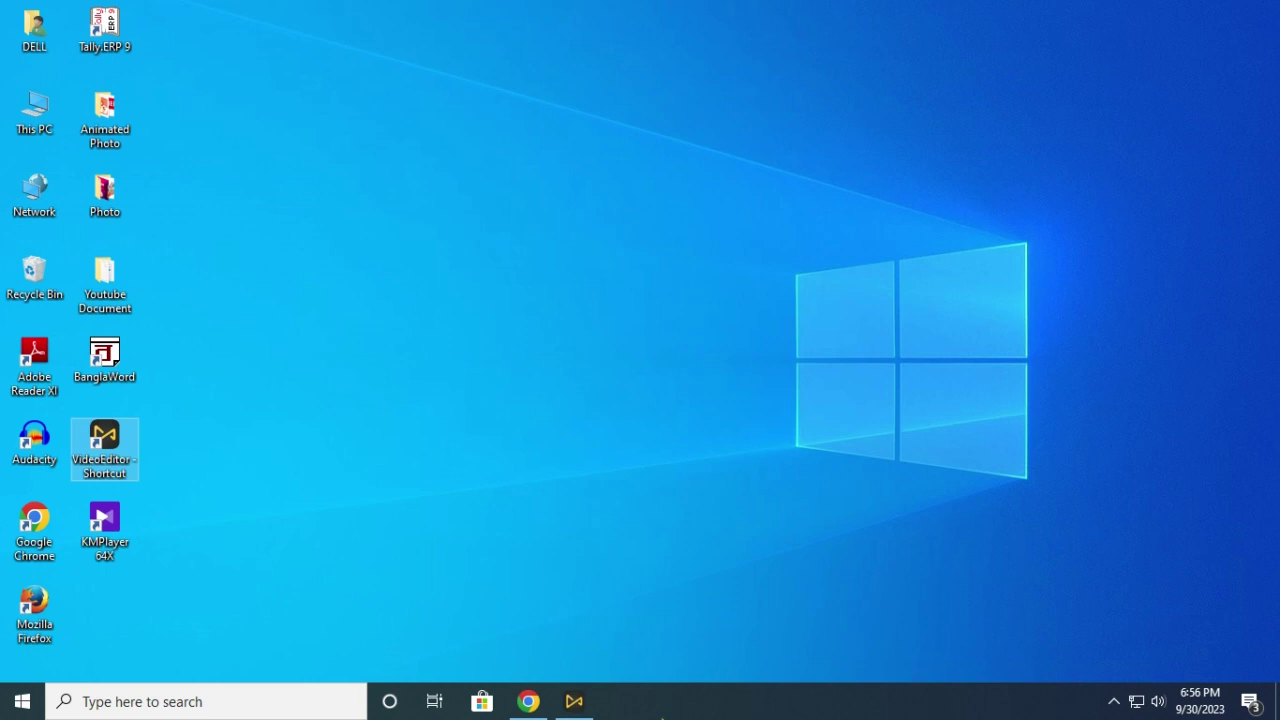
{"action": "left_click", "coordinate": [22, 701]}
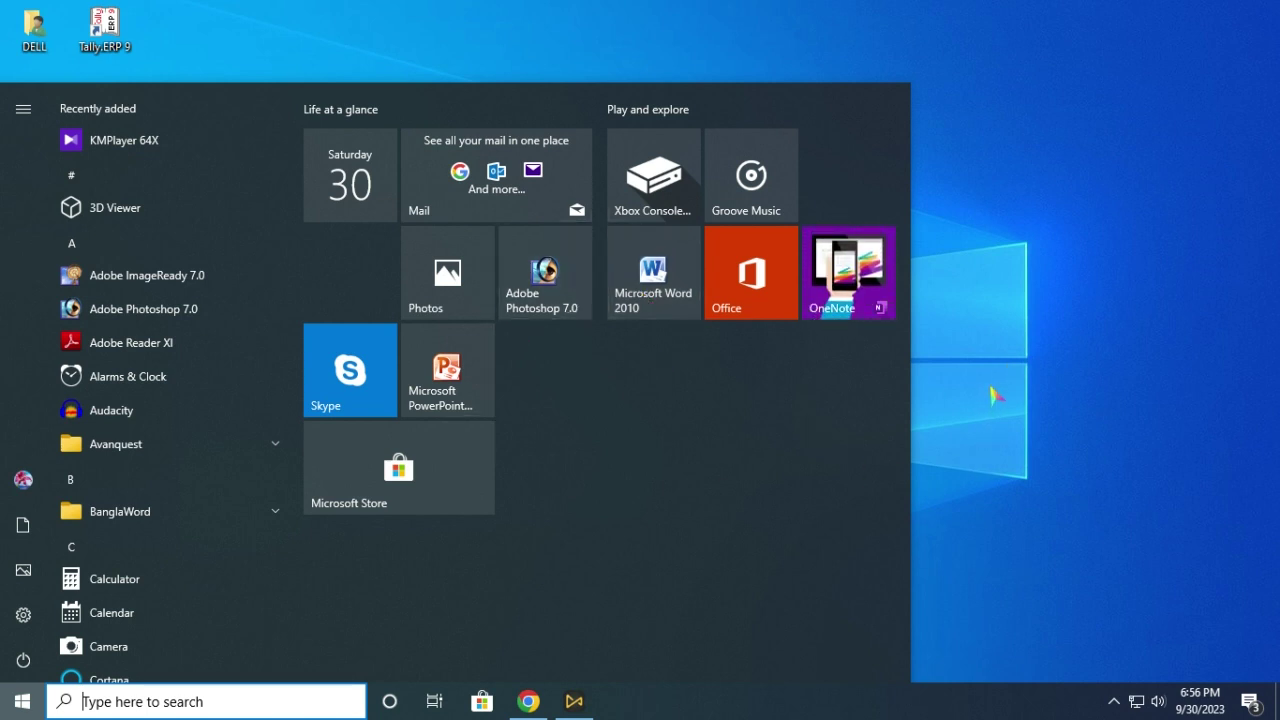
{"action": "left_click", "coordinate": [993, 395]}
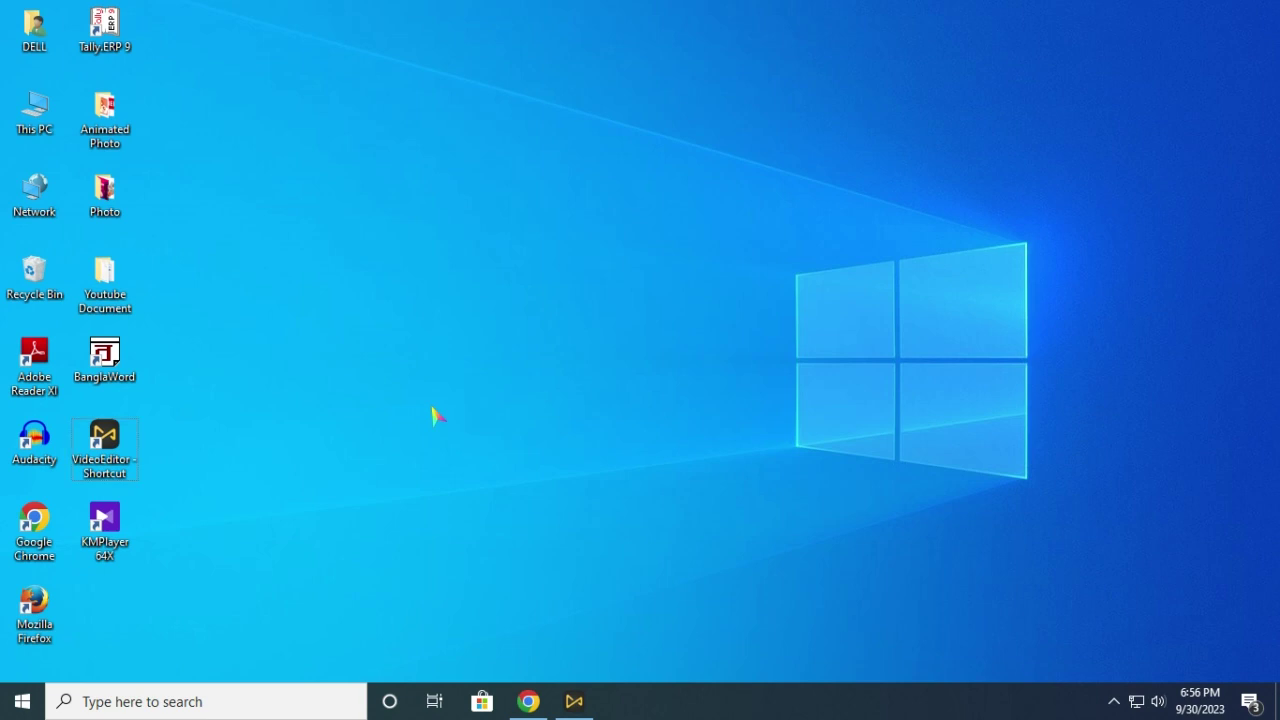
Start Word by running WINWORD.EXE from the Run dialog
{"action": "key", "text": "super+r"}
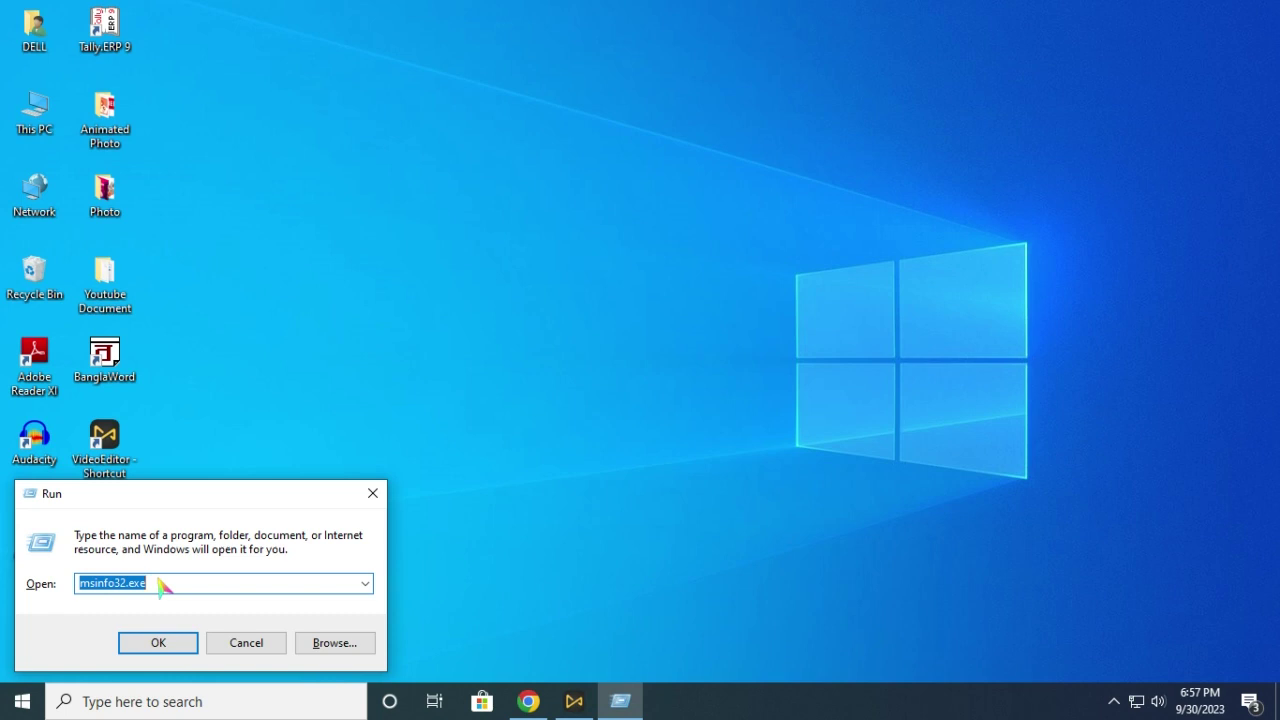
{"action": "type", "text": "WINWORD.EX"}
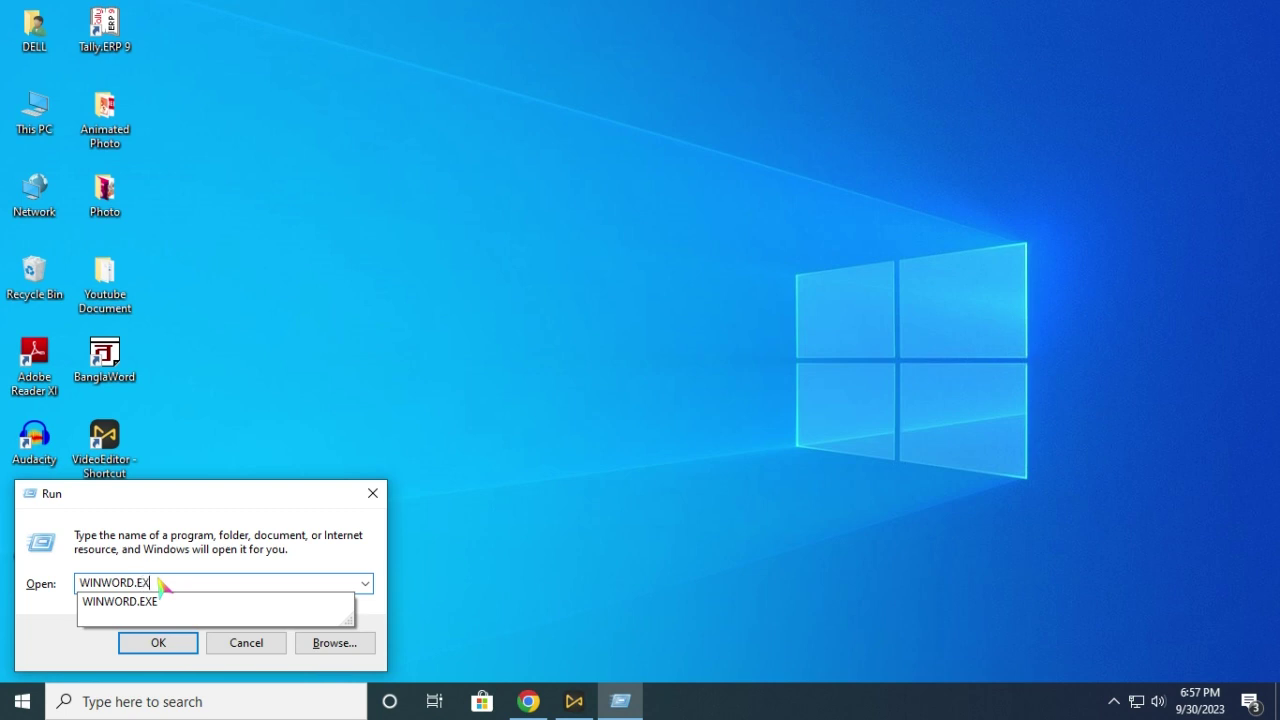
{"action": "type", "text": "E"}
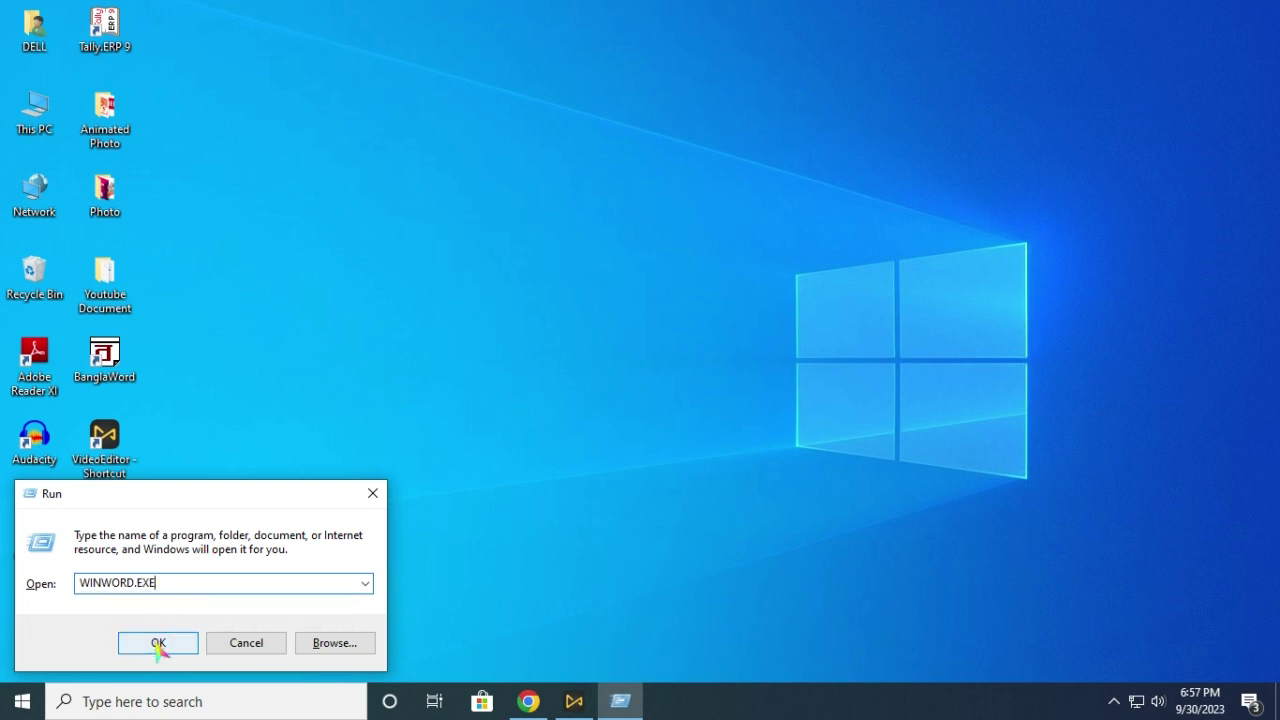
{"action": "left_click", "coordinate": [158, 643]}
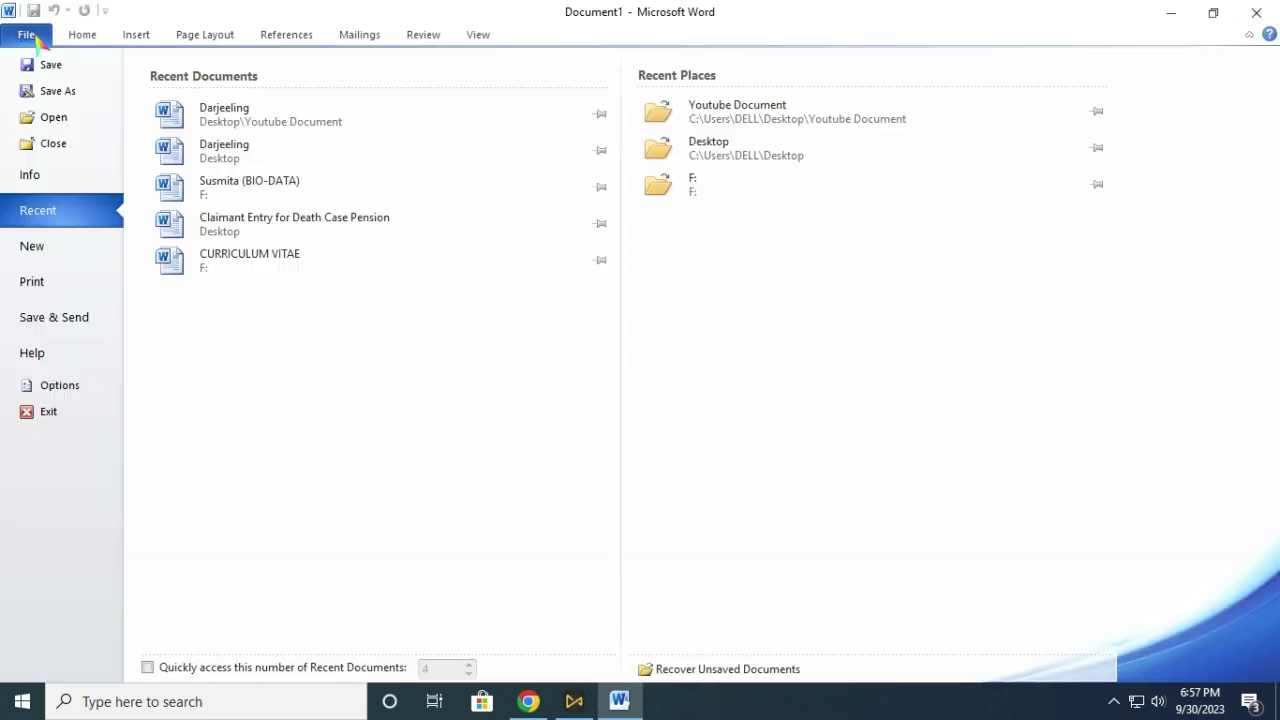
Close Word 2010 again, leaving the desktop showing
{"action": "left_click", "coordinate": [26, 34]}
{"action": "left_click", "coordinate": [1256, 12]}
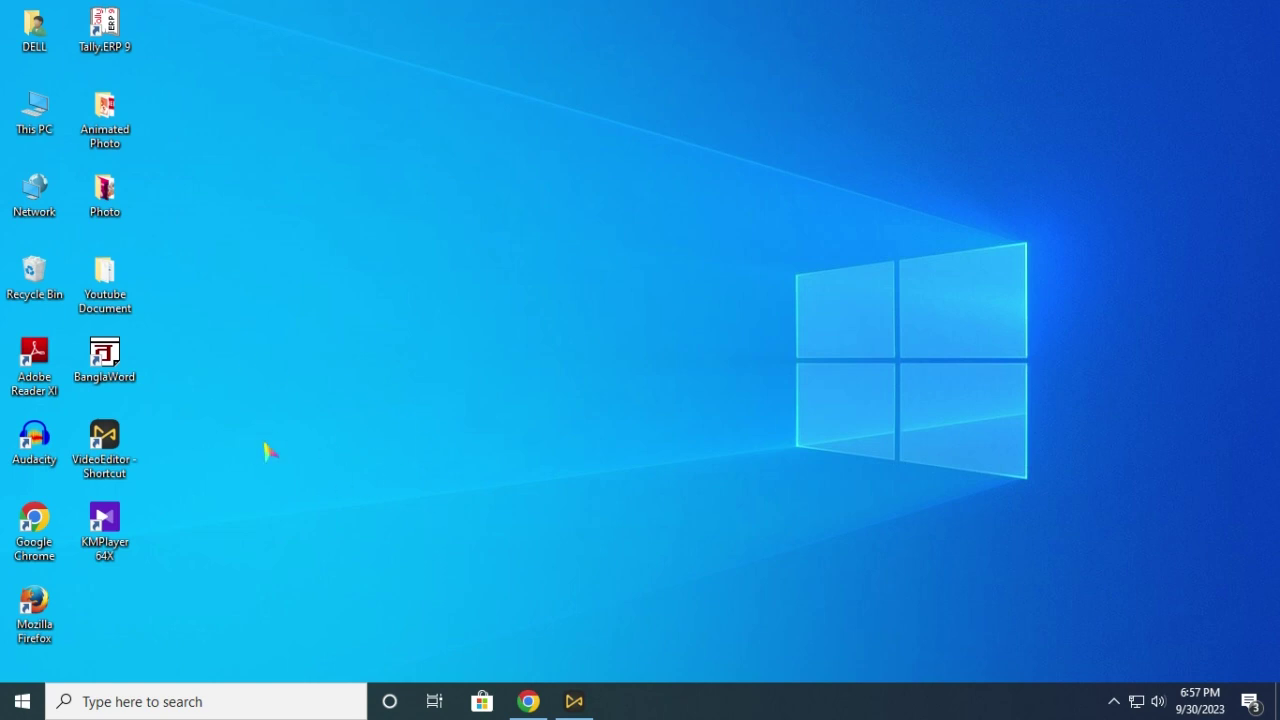
Relaunch Word by running WINWORD.EXE again from the Run dialog
{"action": "key", "text": "super+r"}
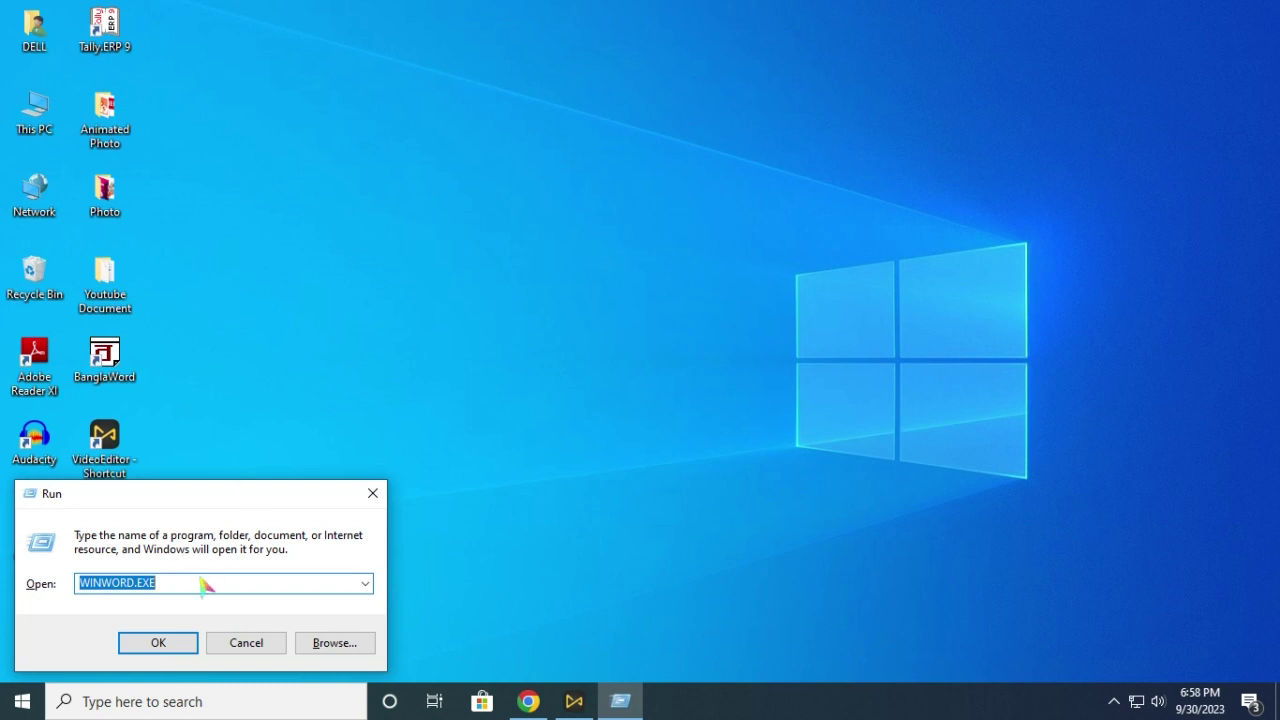
{"action": "left_click", "coordinate": [180, 645]}
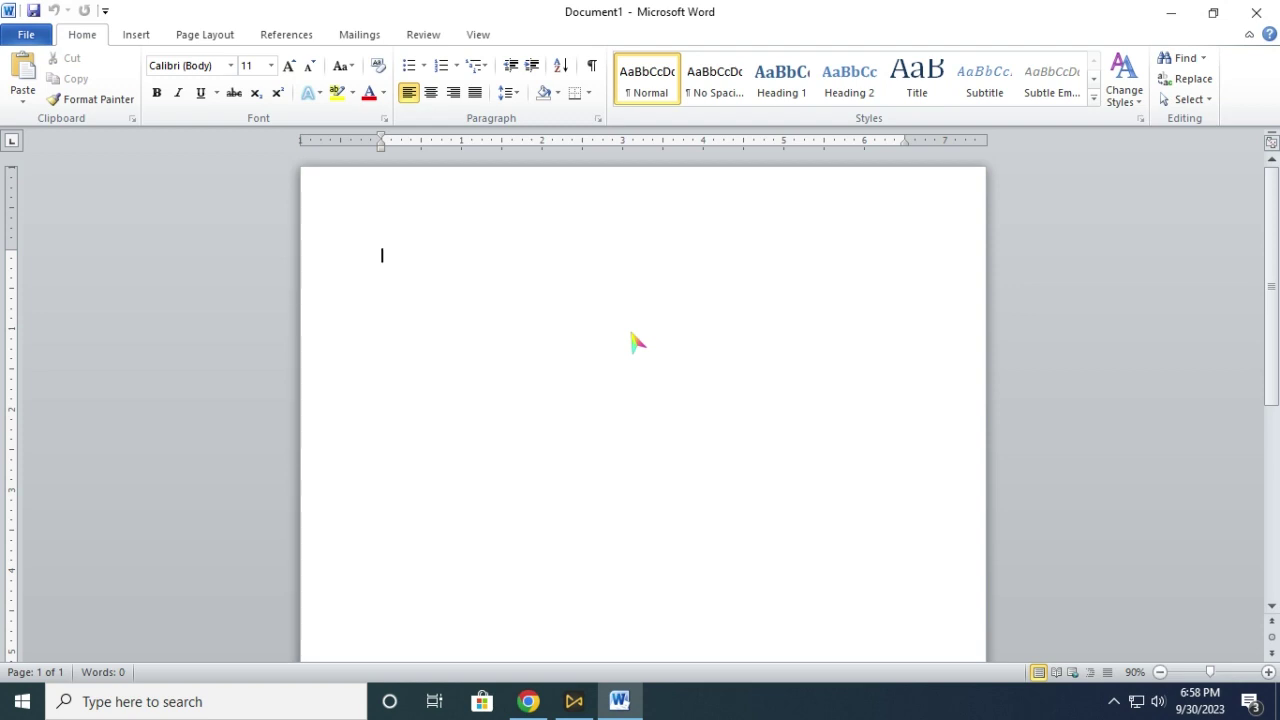
{"action": "key", "text": "alt+F4"}
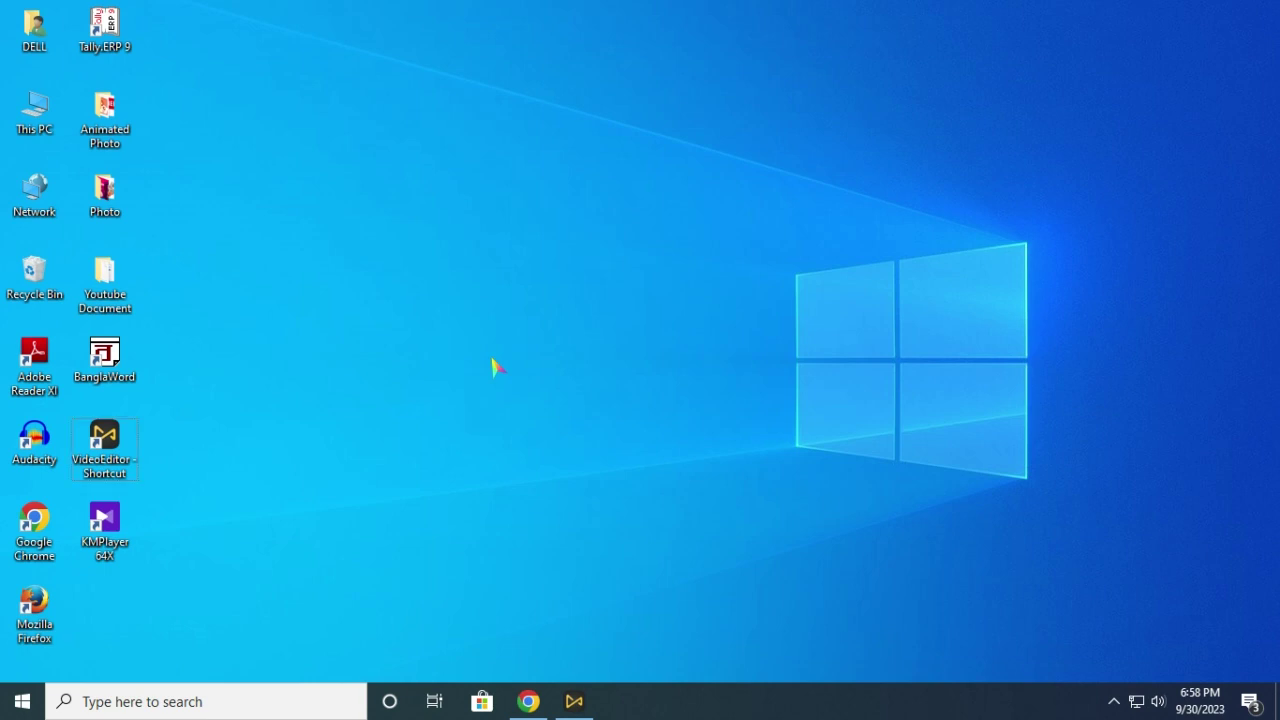
{"action": "key", "text": "super+r"}
{"action": "key", "text": "Return"}
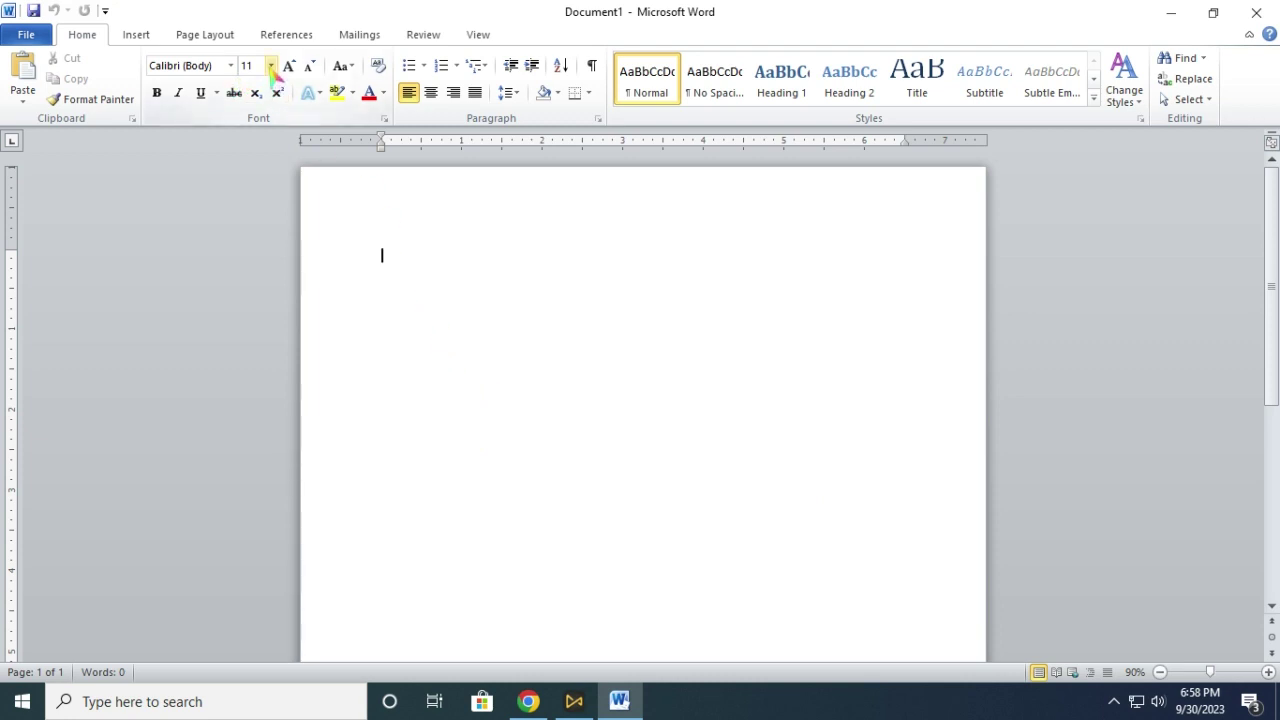
Format upcoming text as 72-point, bold and green
{"action": "left_click", "coordinate": [270, 65]}
{"action": "left_click", "coordinate": [252, 325]}
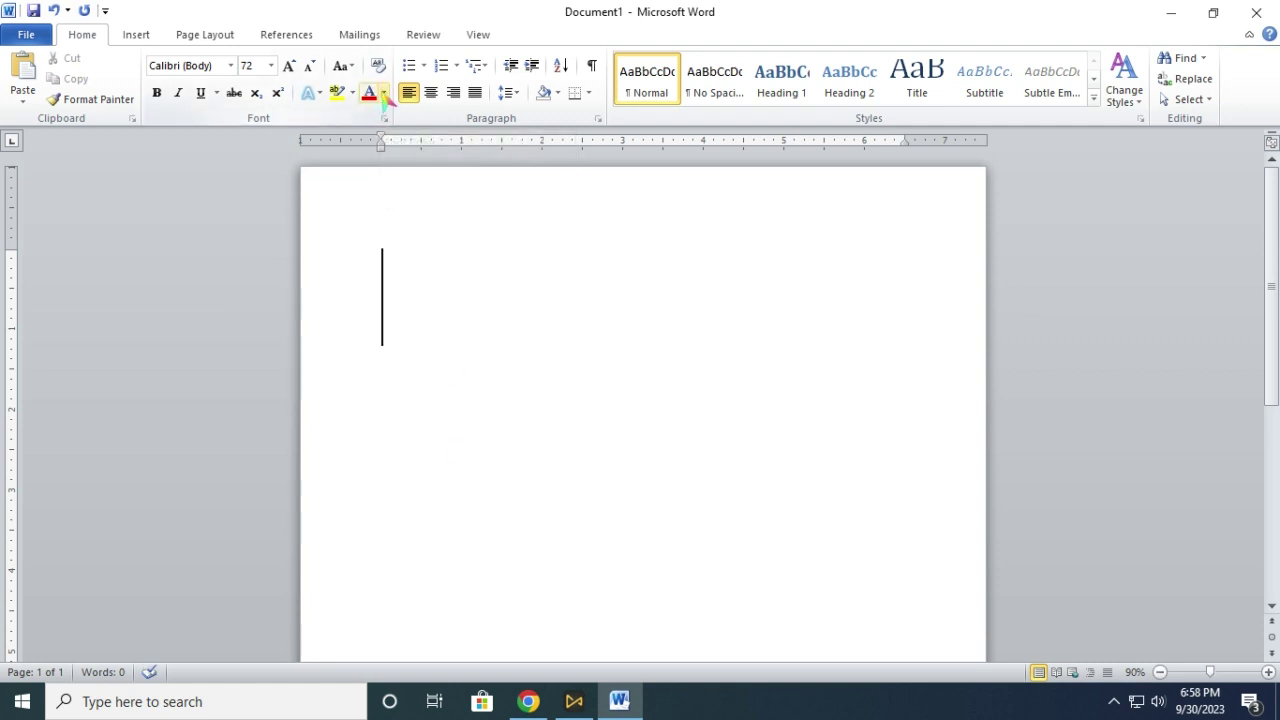
{"action": "left_click", "coordinate": [384, 93]}
{"action": "left_click", "coordinate": [448, 252]}
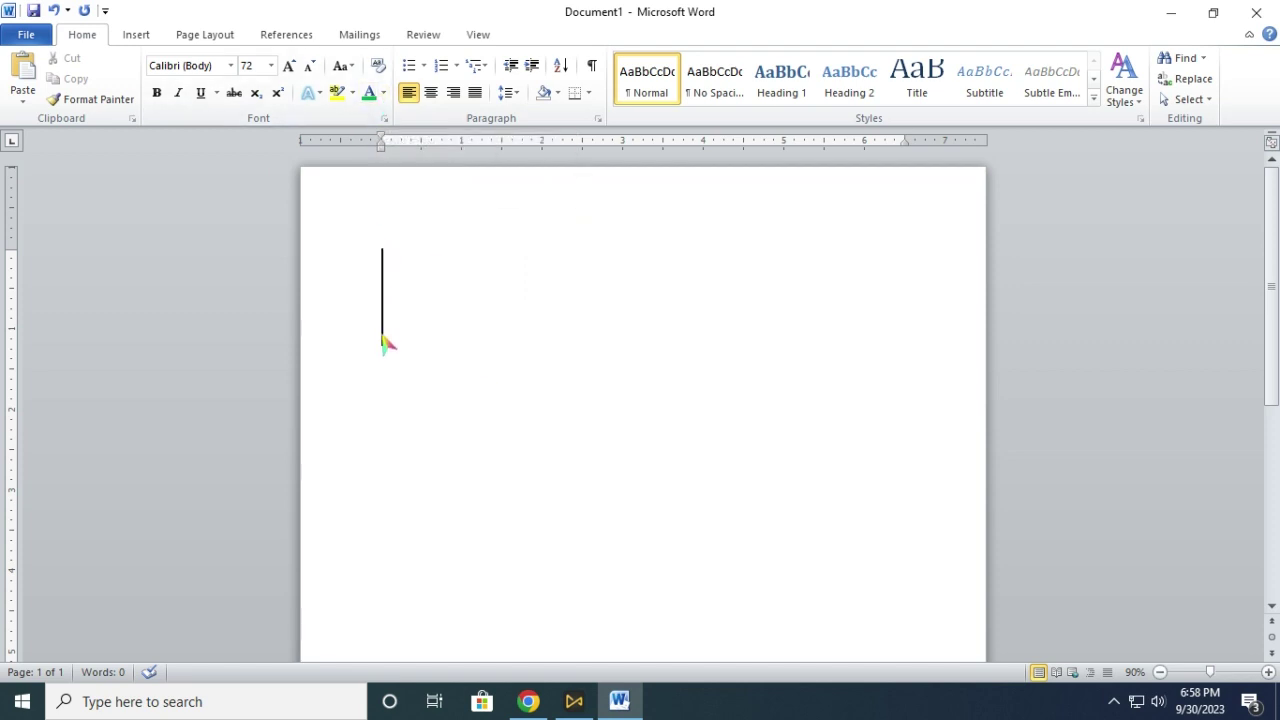
{"action": "left_click", "coordinate": [157, 92]}
Convert code 05350 with Alt+X into a green 卐 symbol and select it
{"action": "type", "text": "0535"}
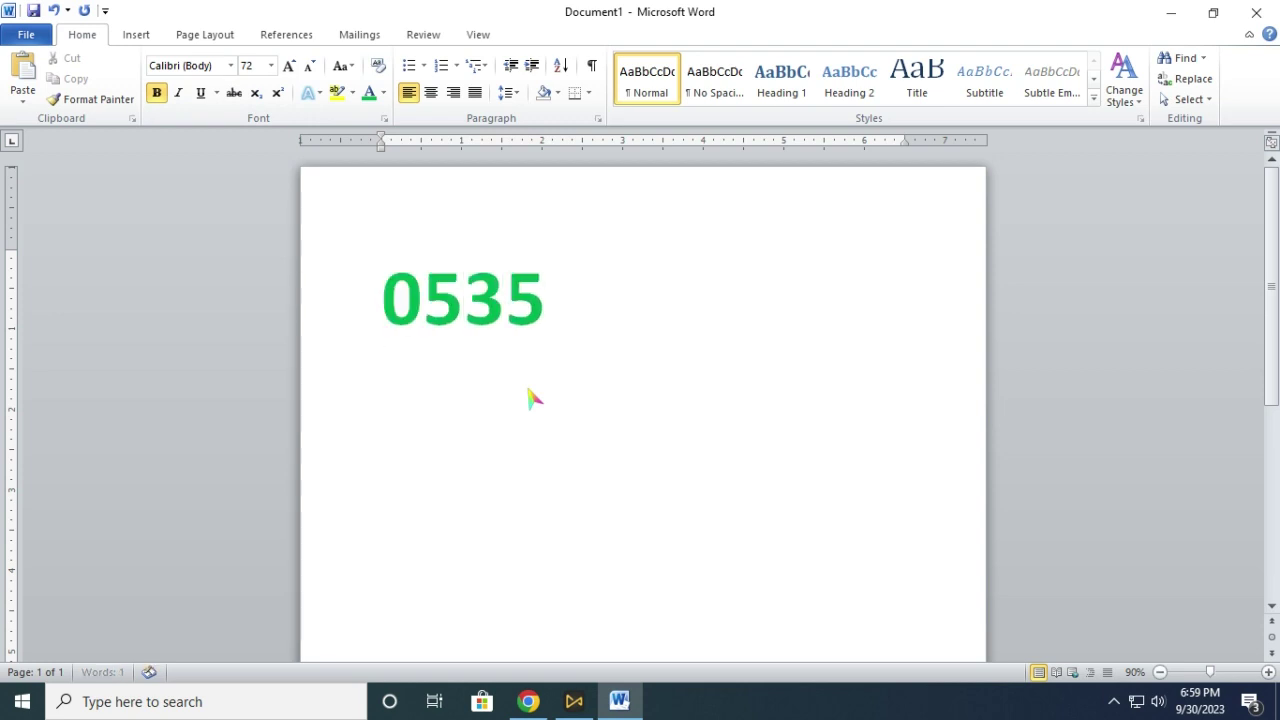
{"action": "type", "text": "0"}
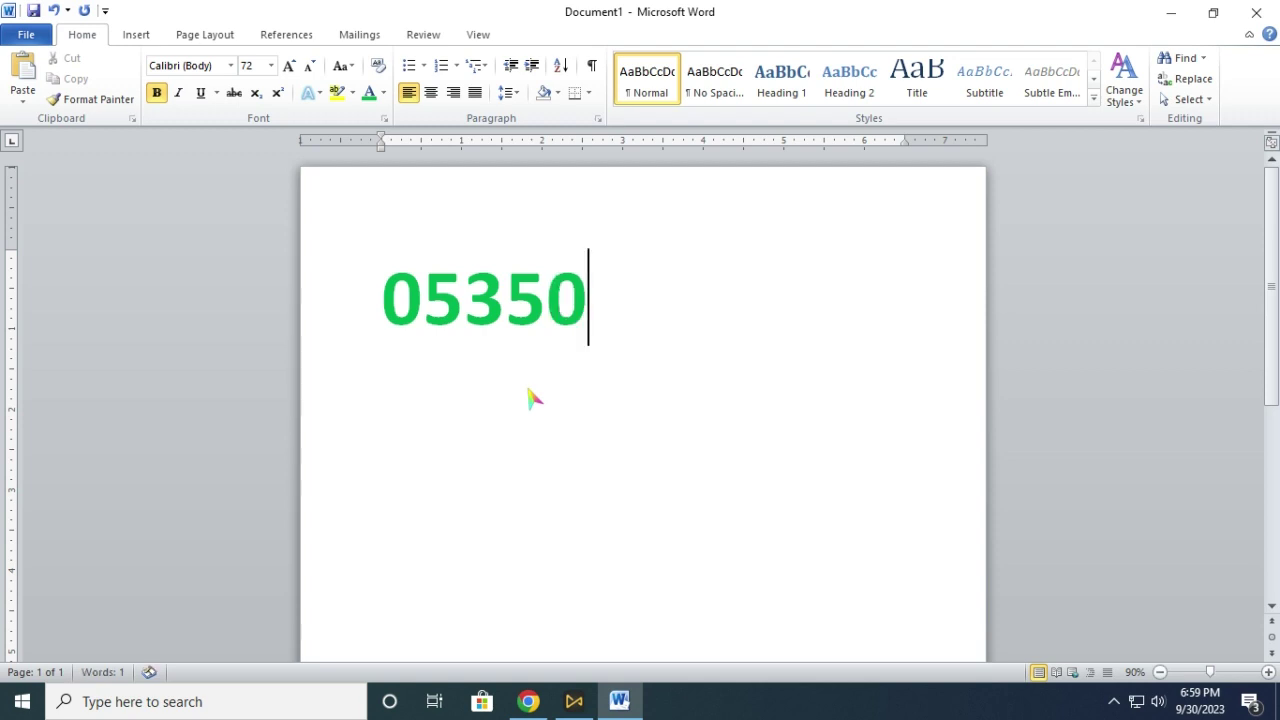
{"action": "key", "text": "alt+x"}
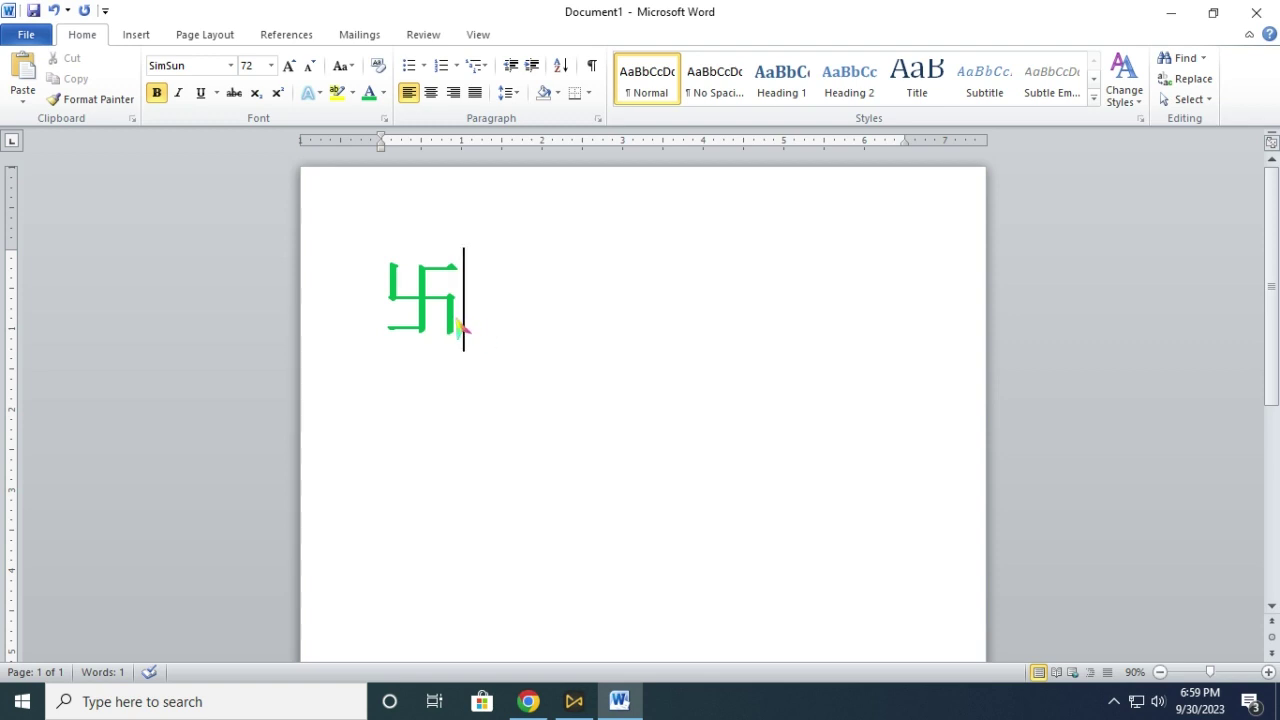
{"action": "left_click_drag", "start_coordinate": [458, 322], "coordinate": [414, 317]}
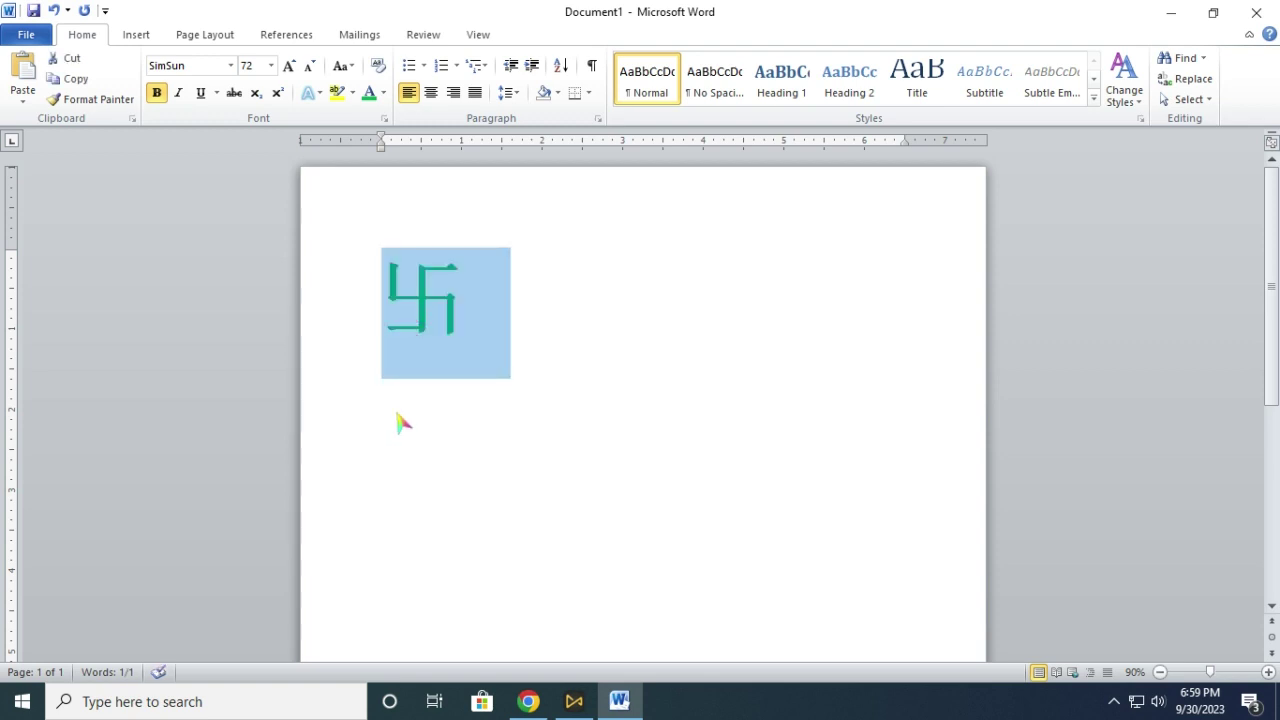
Recolour the selected 卐 symbol red
{"action": "left_click", "coordinate": [383, 93]}
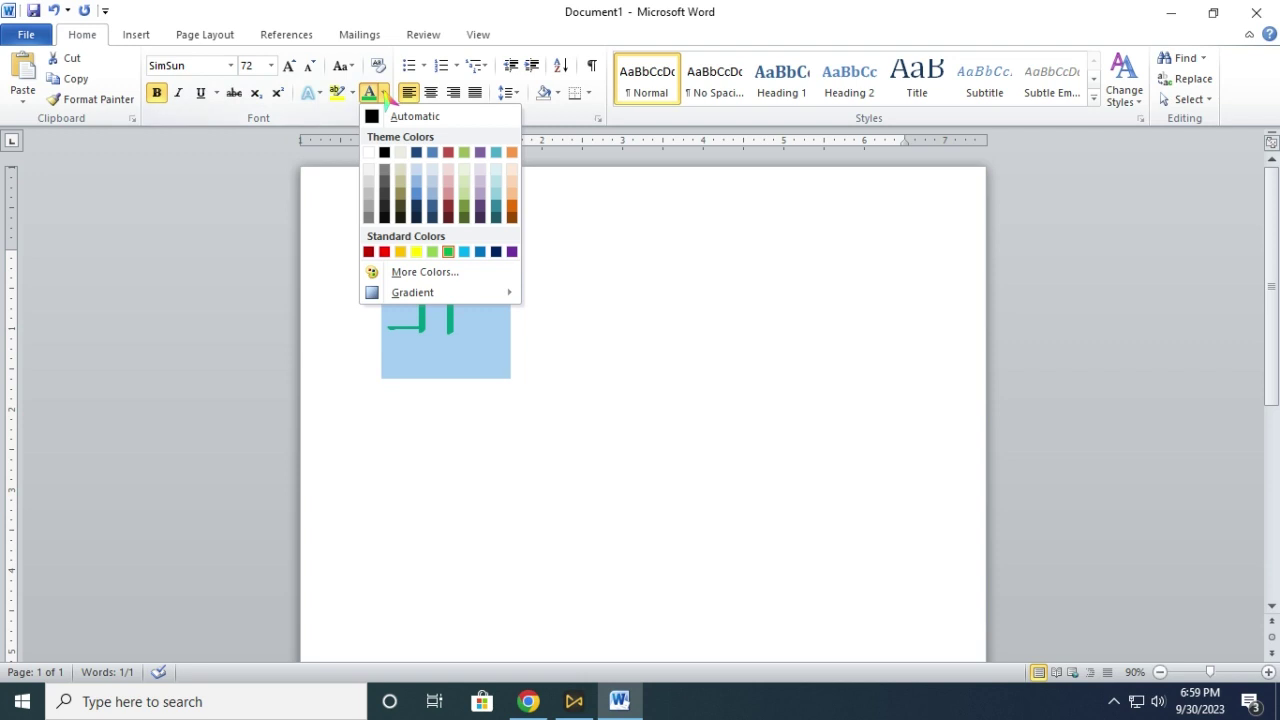
{"action": "left_click", "coordinate": [384, 252]}
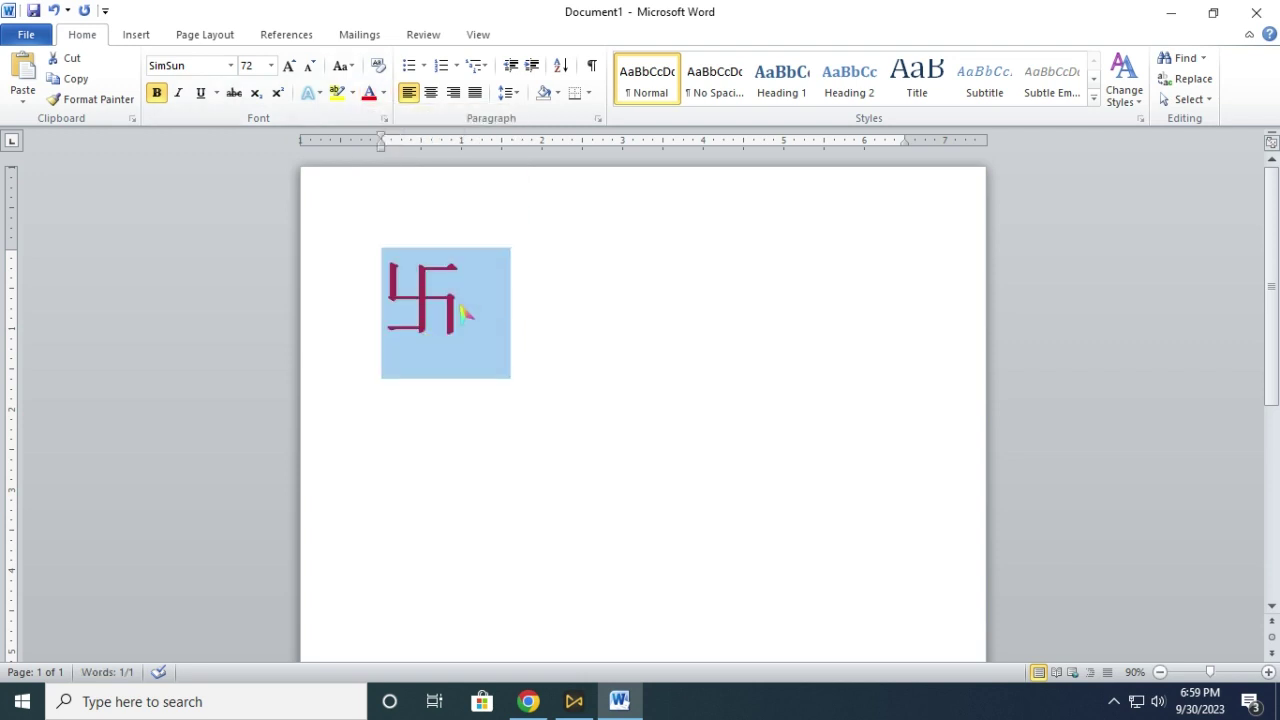
{"action": "left_click", "coordinate": [466, 314]}
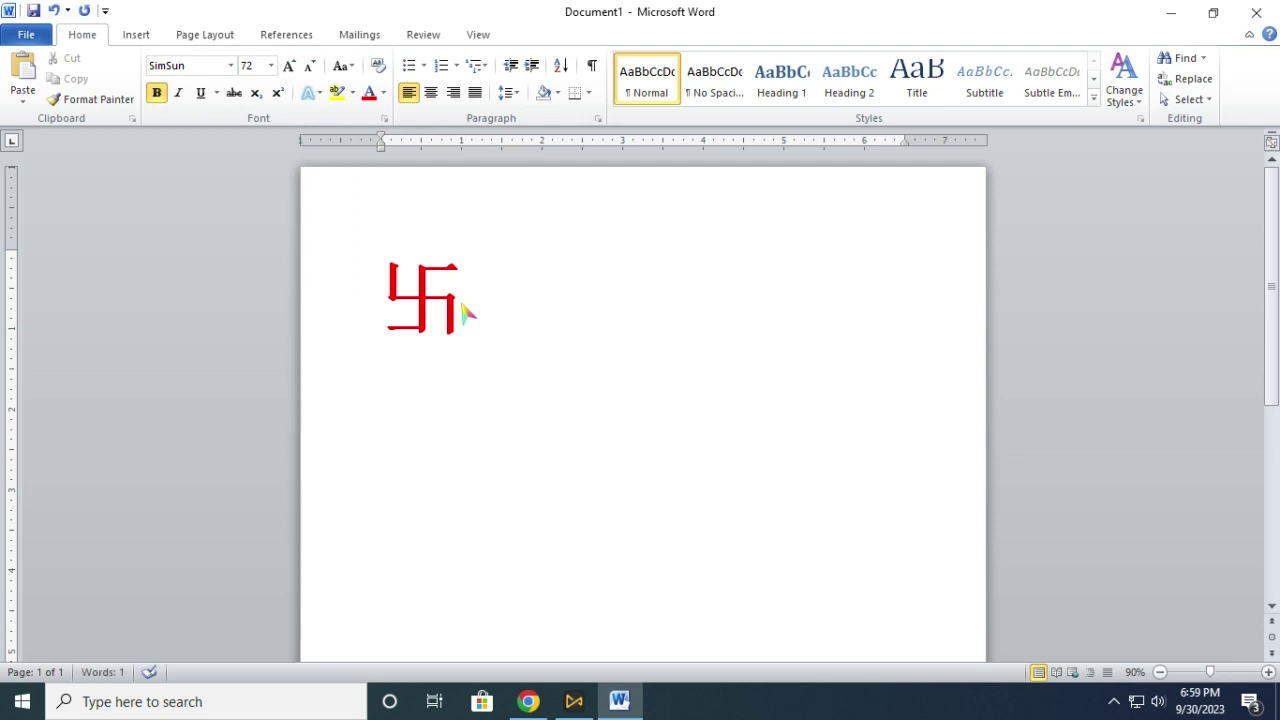
Add a red Om symbol from code 0950 beside it and start a new line
{"action": "type", "text": "09"}
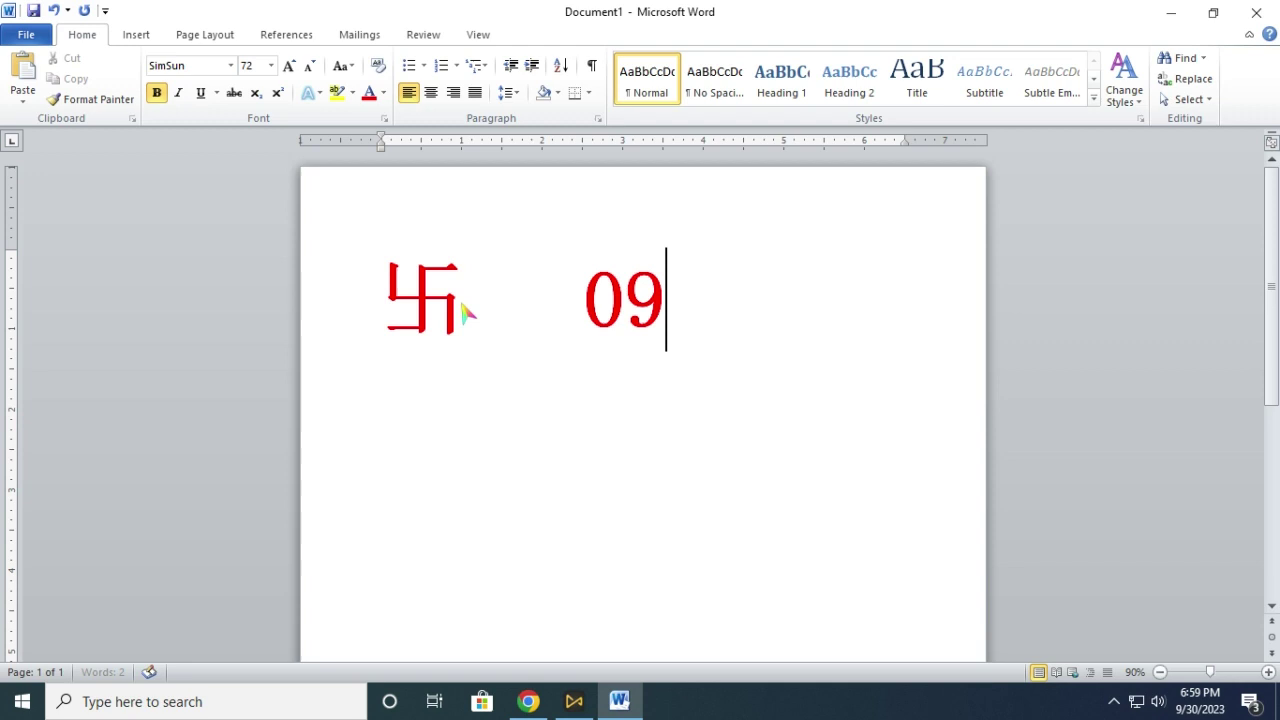
{"action": "type", "text": "50"}
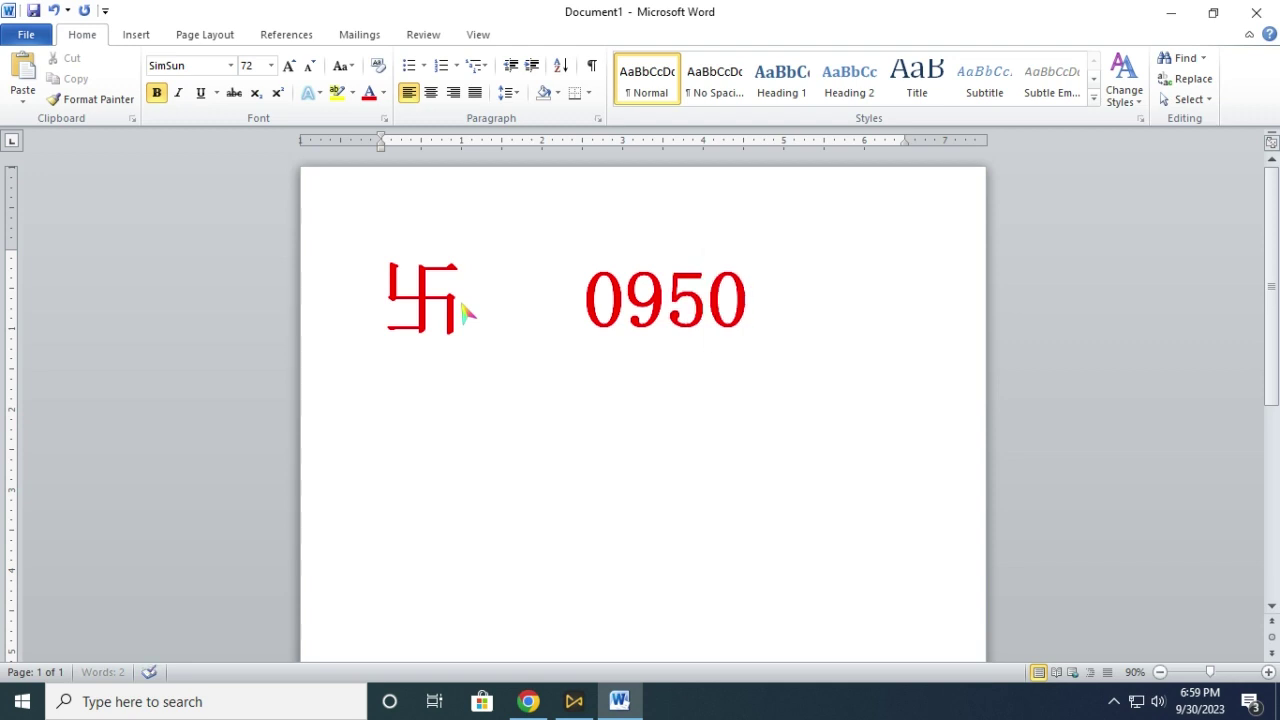
{"action": "key", "text": "alt+x"}
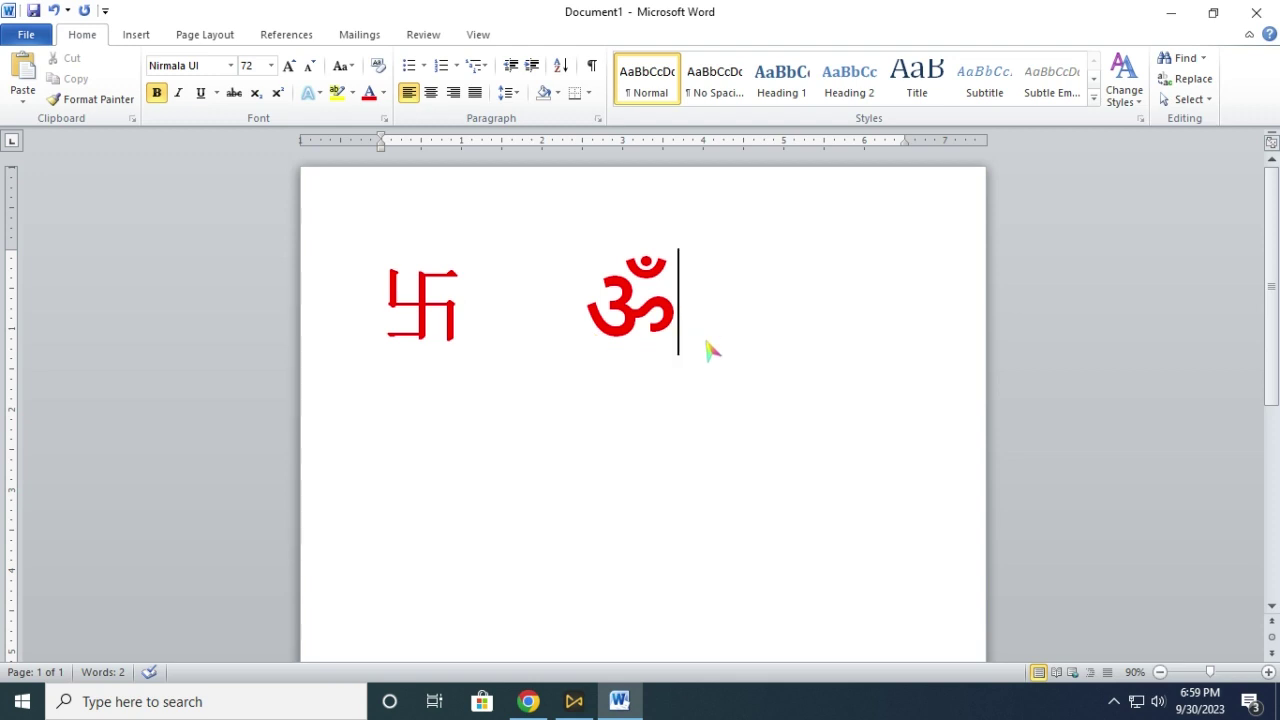
{"action": "key", "text": "Return"}
Insert a bird symbol from code 1F426, recolour it green, and add a tab after it
{"action": "type", "text": "1"}
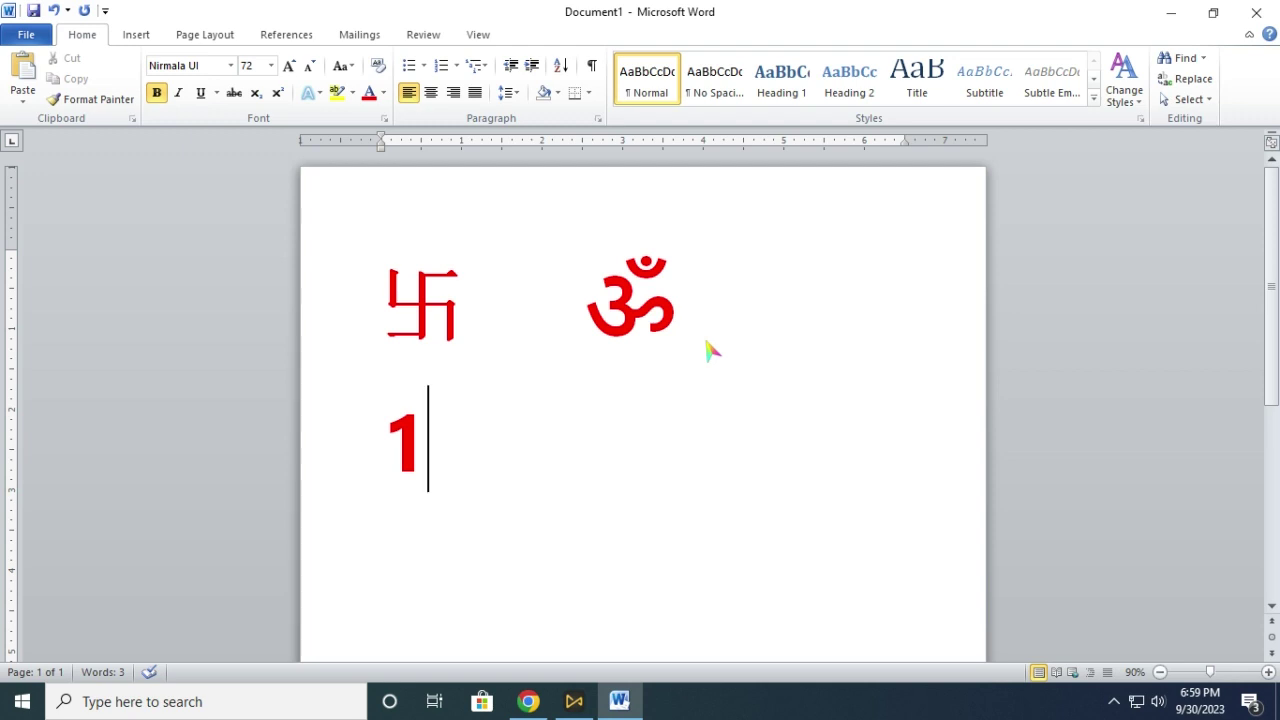
{"action": "type", "text": "F"}
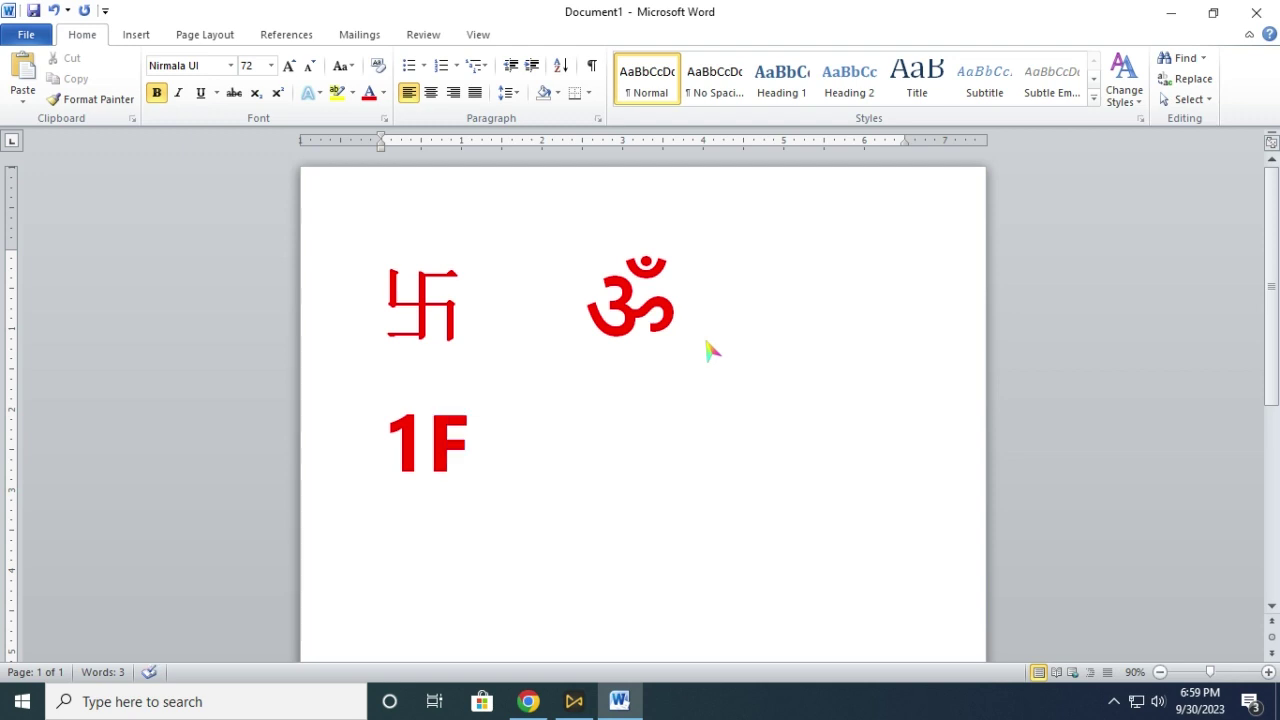
{"action": "type", "text": "426"}
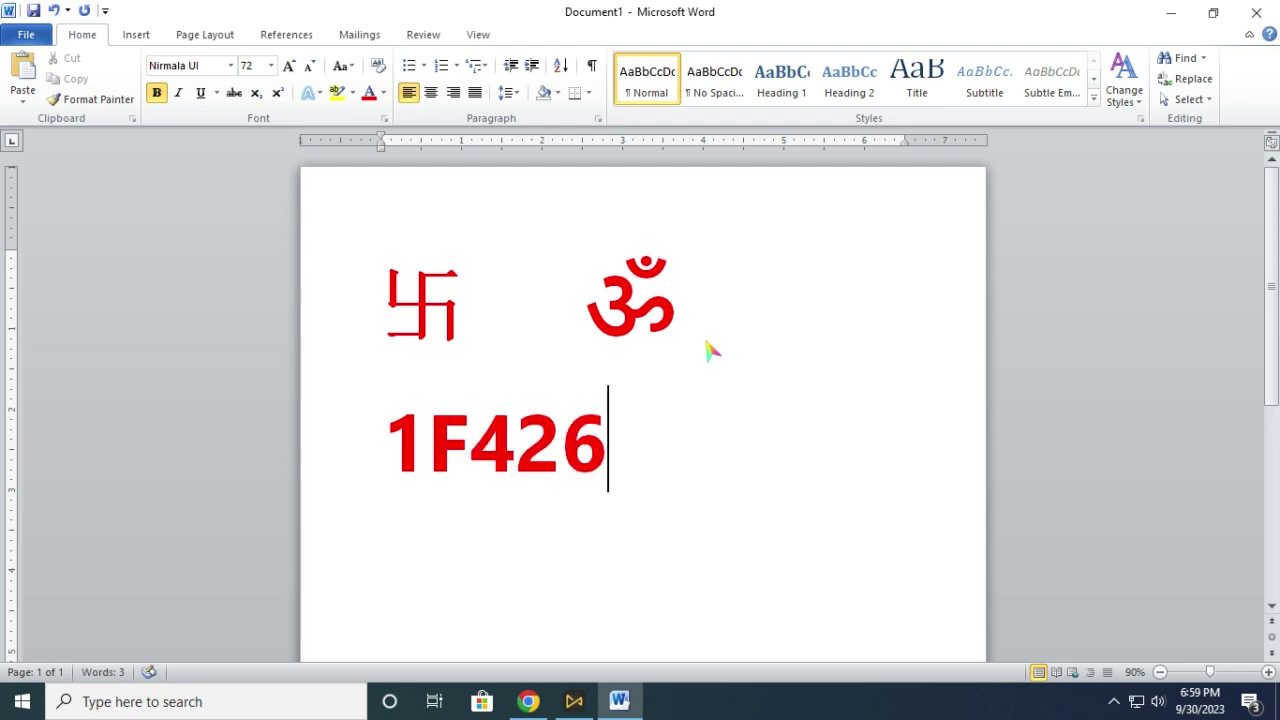
{"action": "key", "text": "alt+x"}
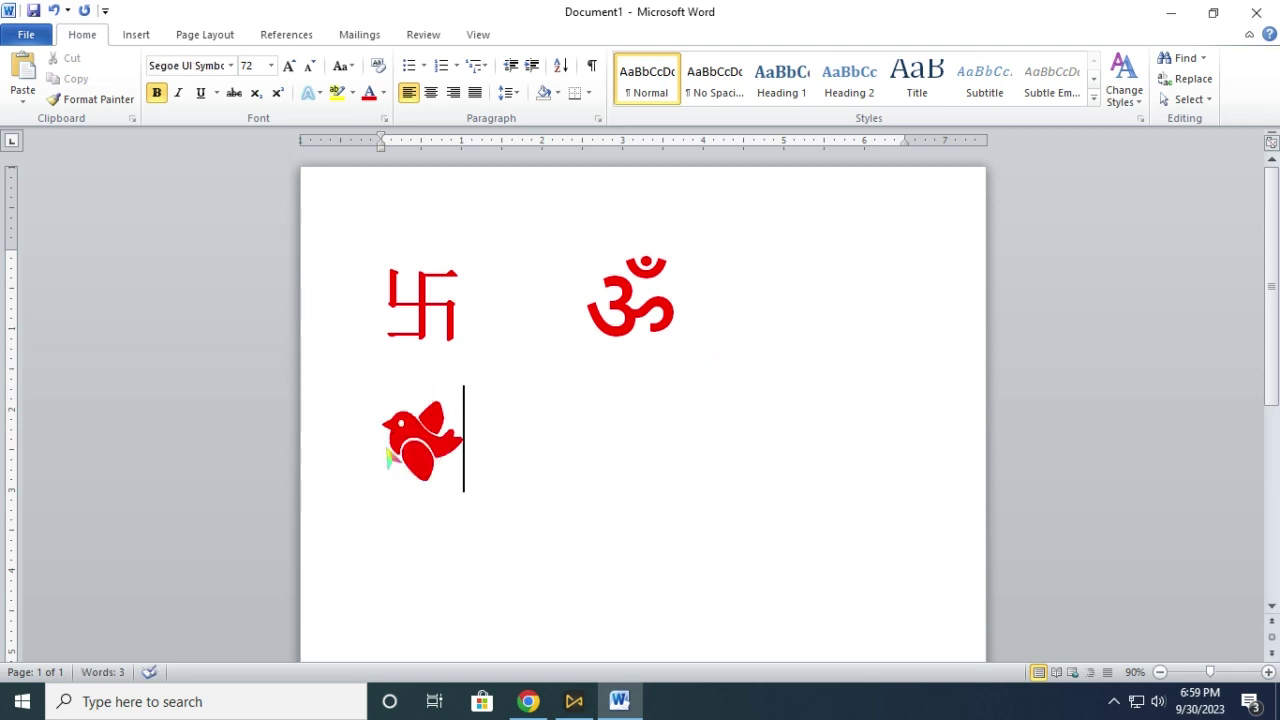
{"action": "left_click_drag", "start_coordinate": [464, 456], "coordinate": [414, 440]}
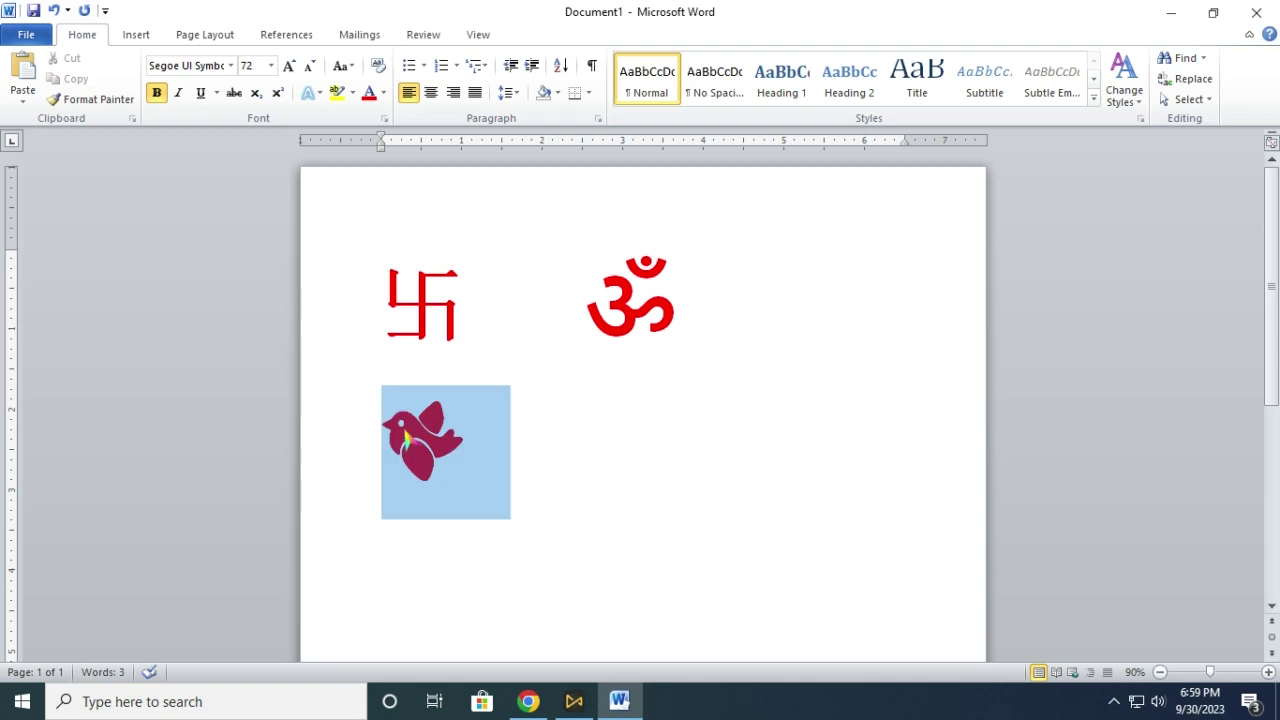
{"action": "left_click", "coordinate": [383, 93]}
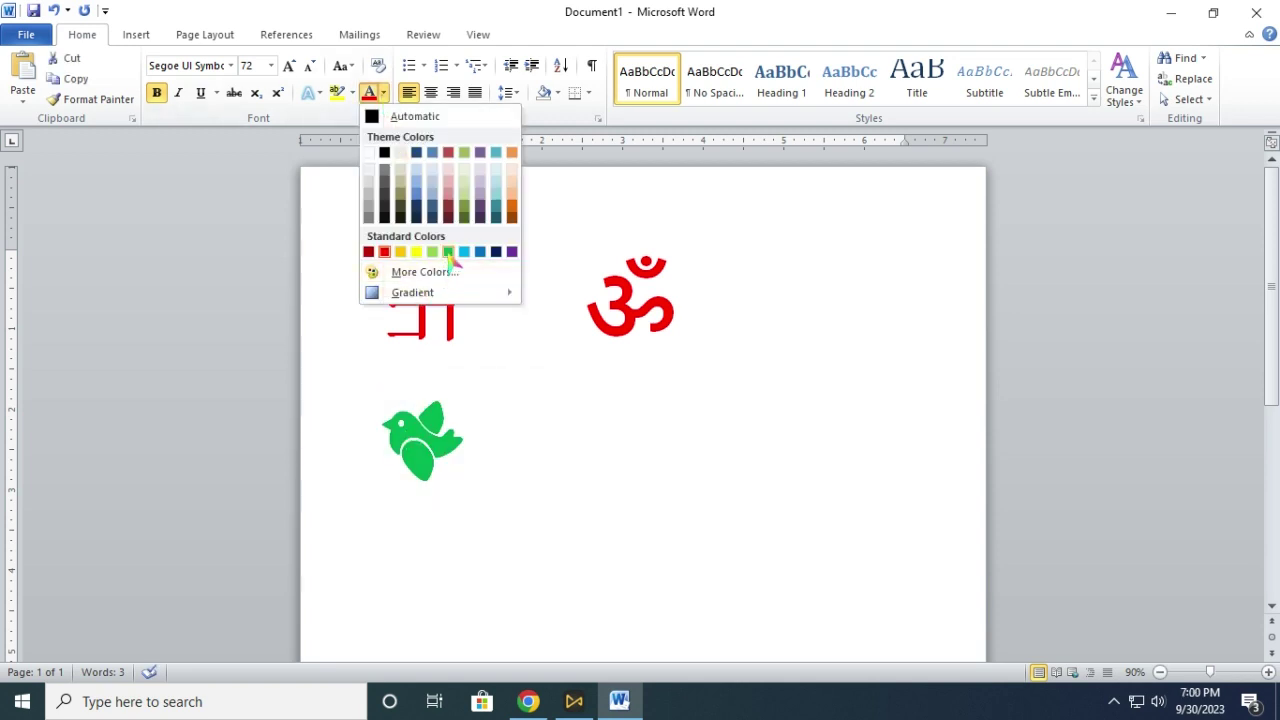
{"action": "left_click", "coordinate": [451, 251]}
{"action": "left_click", "coordinate": [492, 447]}
{"action": "key", "text": "Tab"}
{"action": "key", "text": "Tab"}
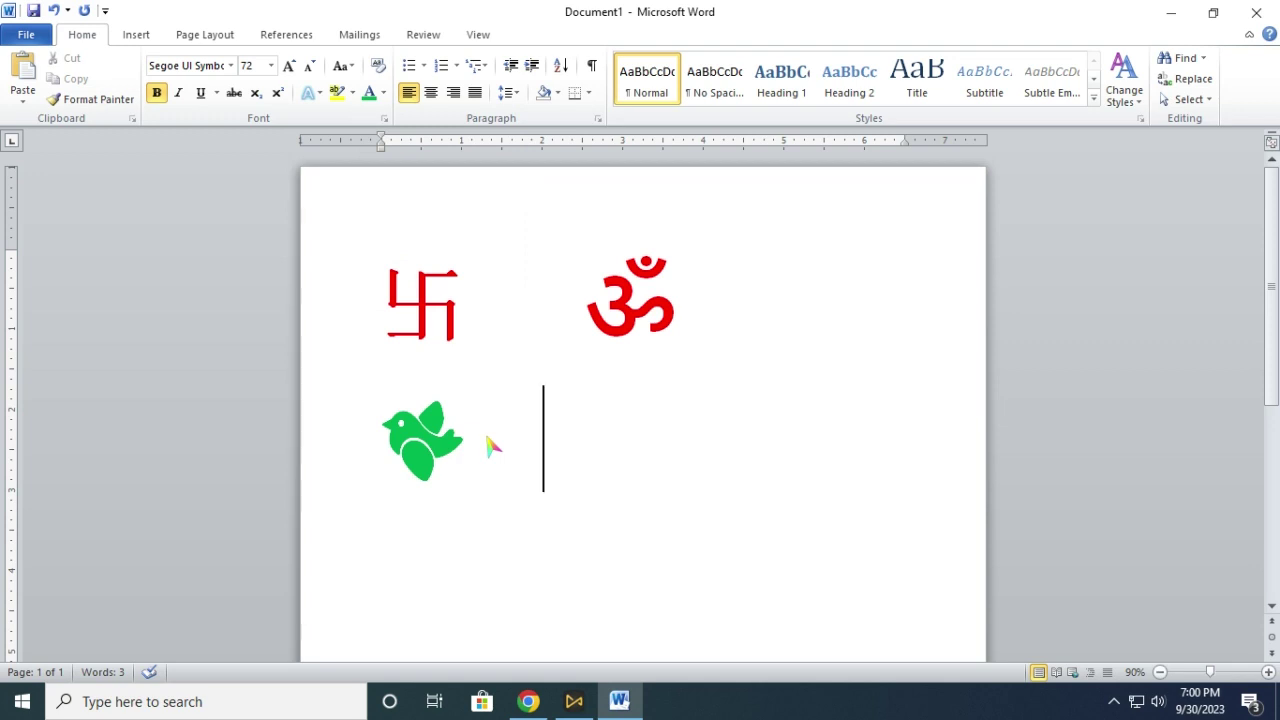
Insert the 1234 number-block (1F522) and circus tent (1F3AA) symbols after the bird
{"action": "type", "text": "1"}
{"action": "type", "text": "F"}
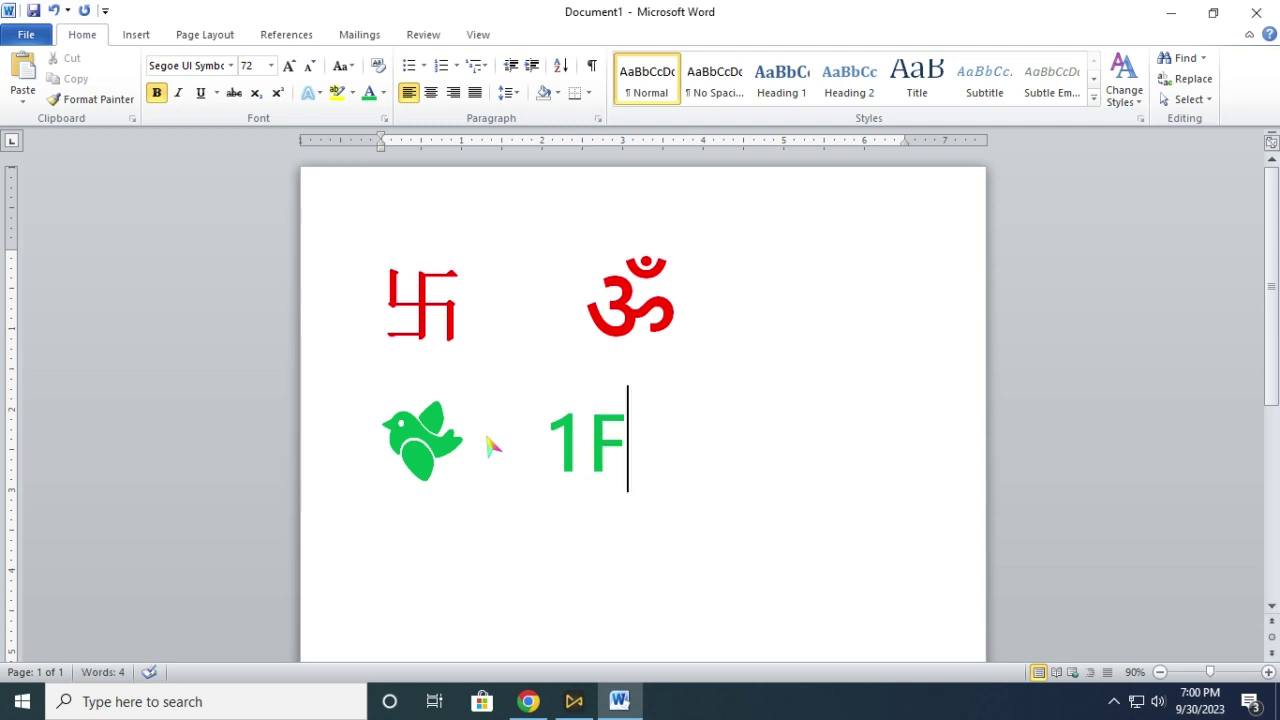
{"action": "type", "text": "5"}
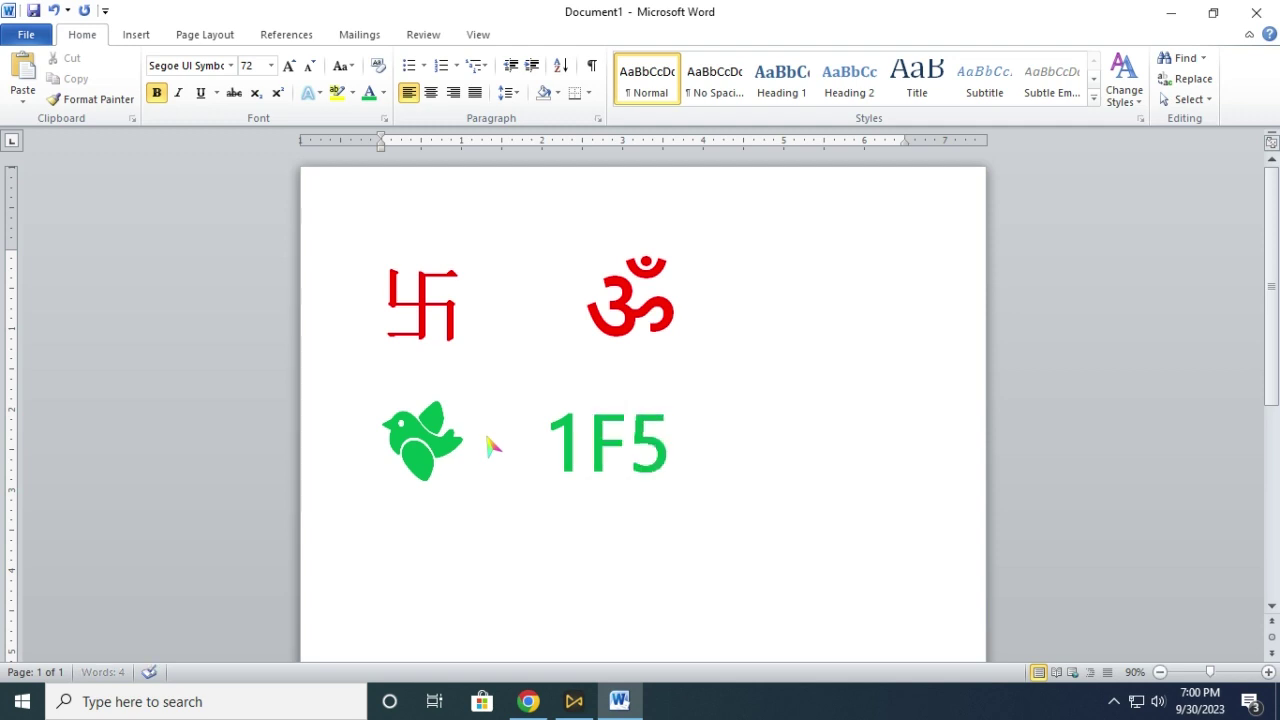
{"action": "type", "text": "22"}
{"action": "key", "text": "alt+x"}
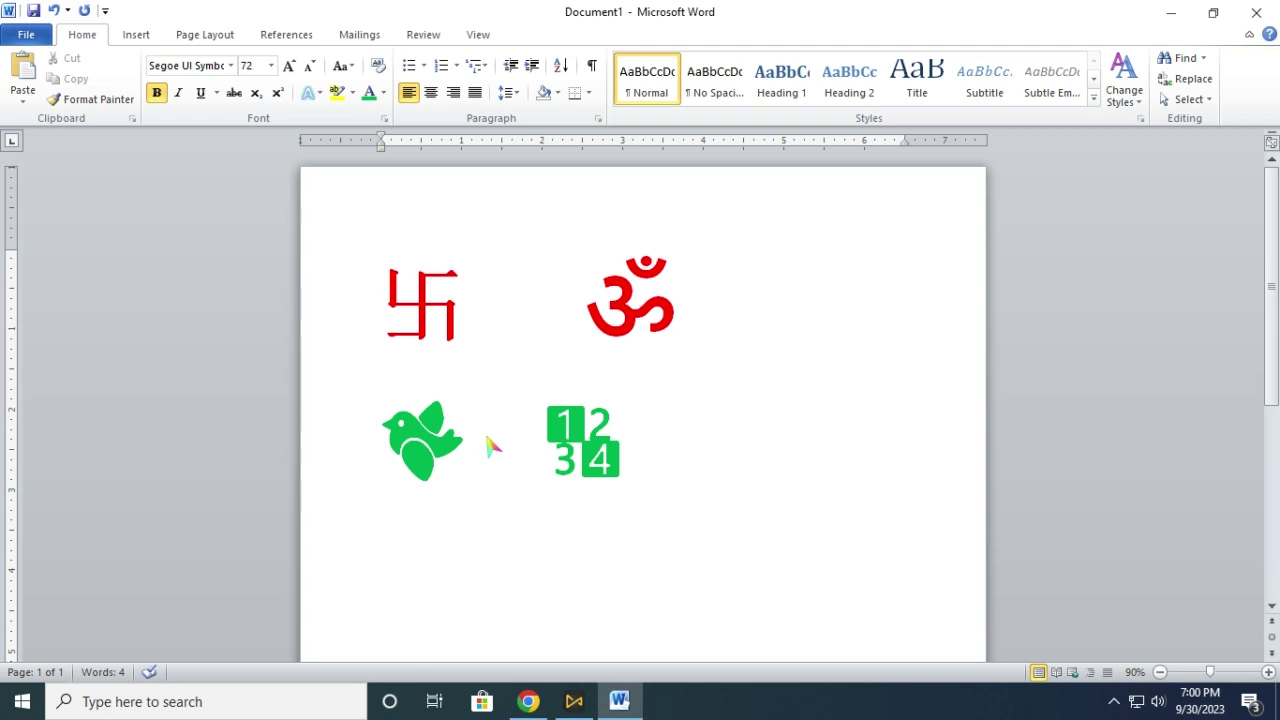
{"action": "type", "text": "1"}
{"action": "type", "text": "F3"}
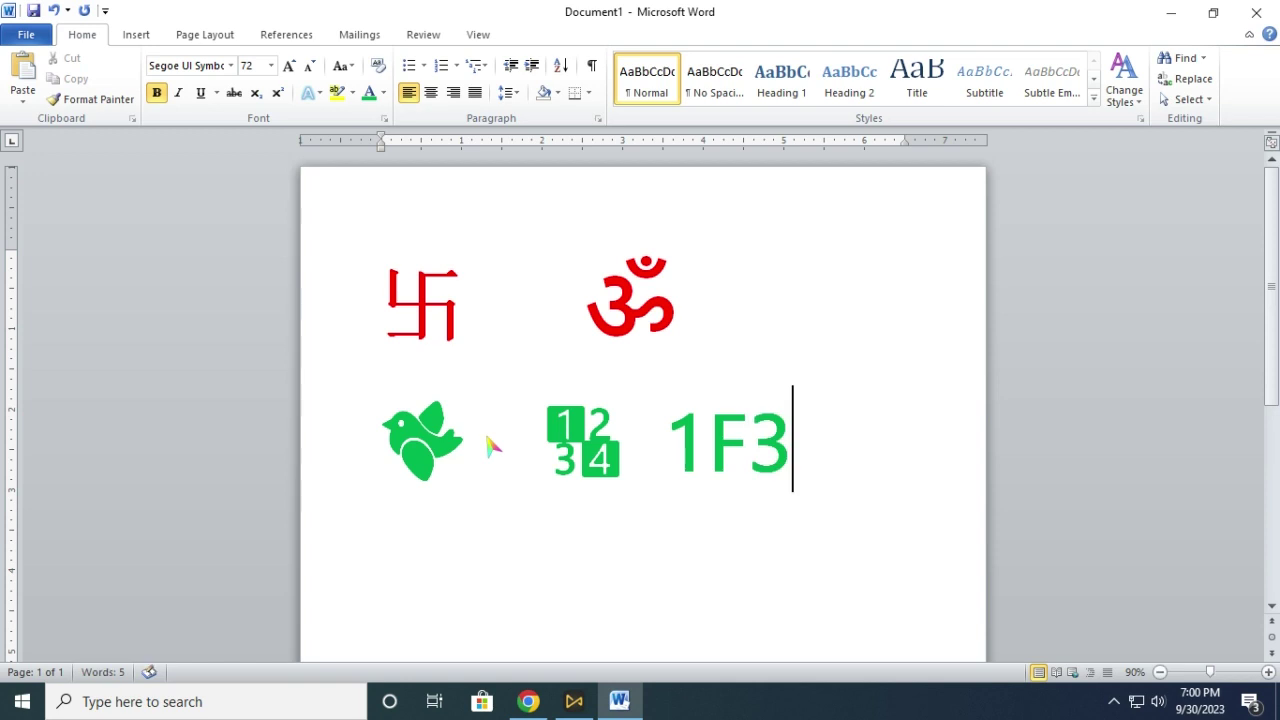
{"action": "type", "text": "AA"}
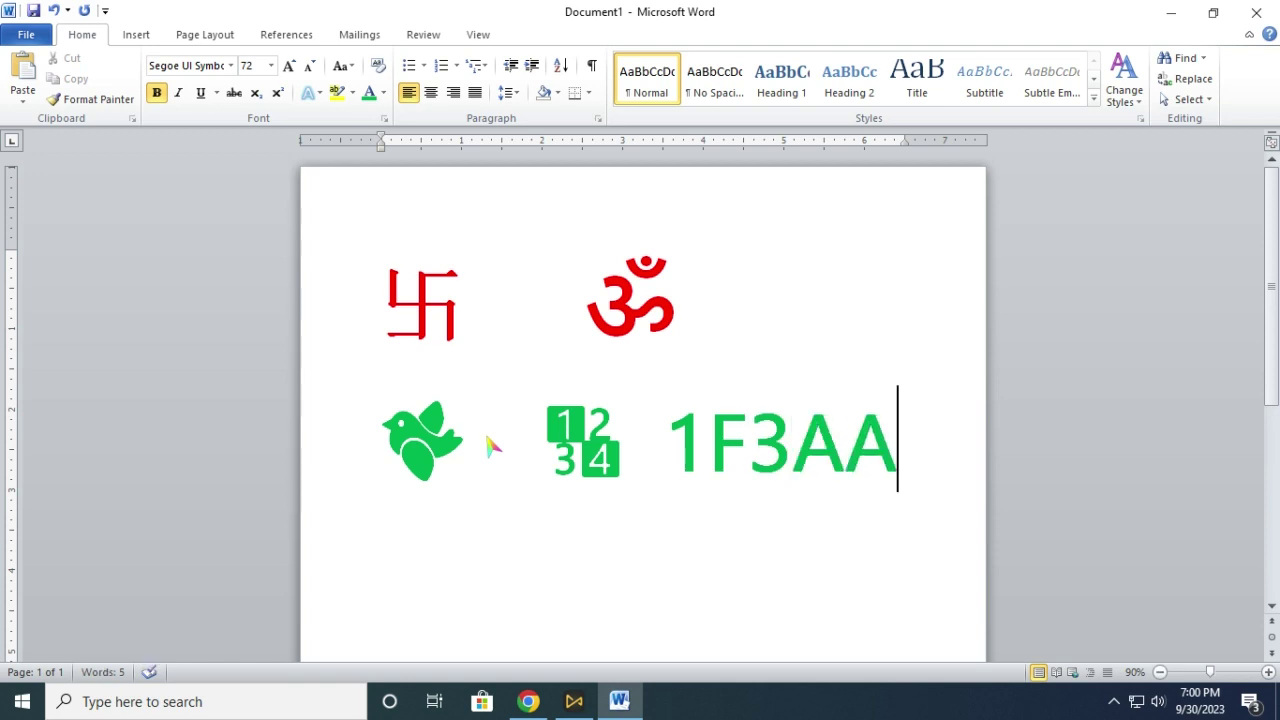
{"action": "key", "text": "alt+x"}
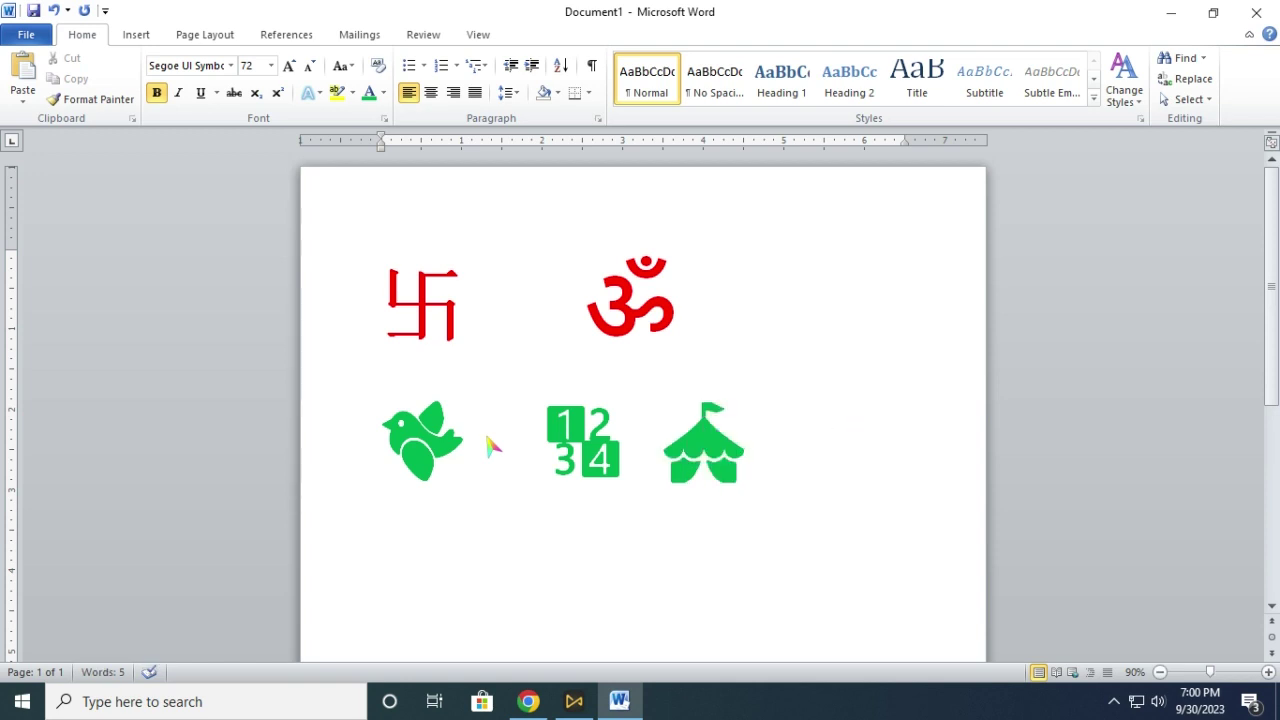
Adjust the spacing around the 1234 and tent symbols, then start a new line
{"action": "left_click", "coordinate": [646, 468]}
{"action": "left_click", "coordinate": [558, 452]}
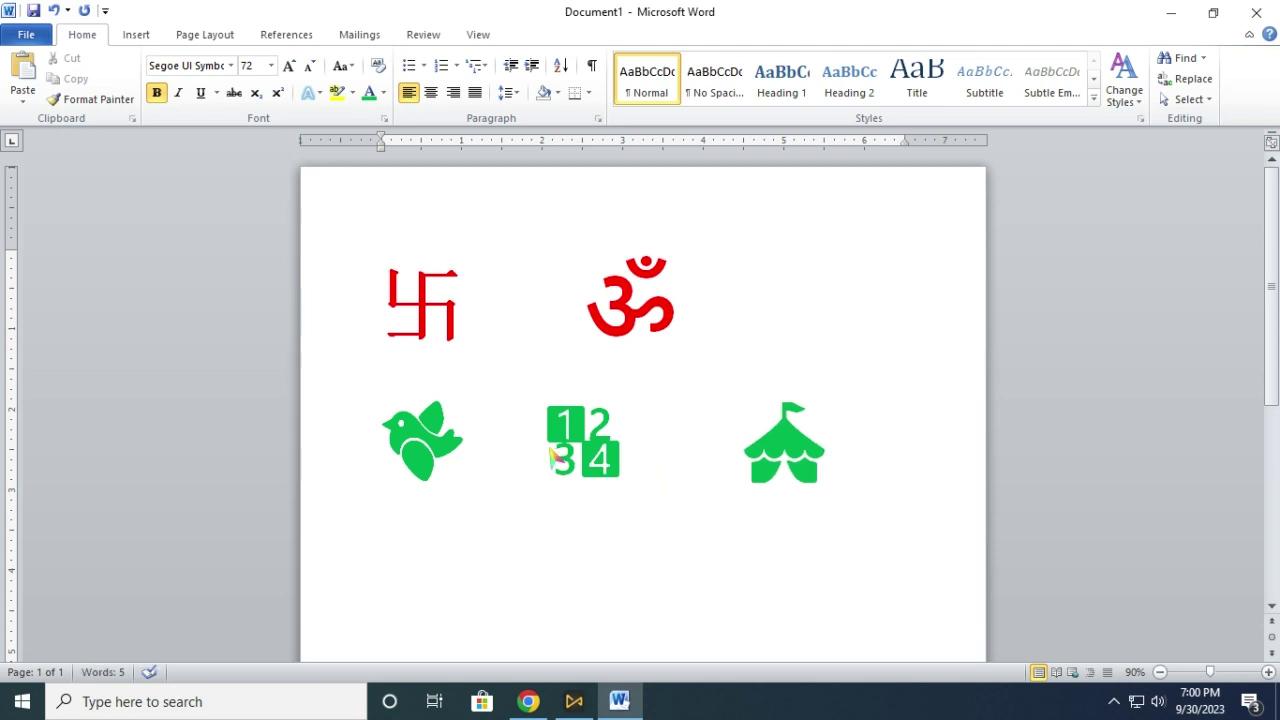
{"action": "left_click", "coordinate": [884, 460]}
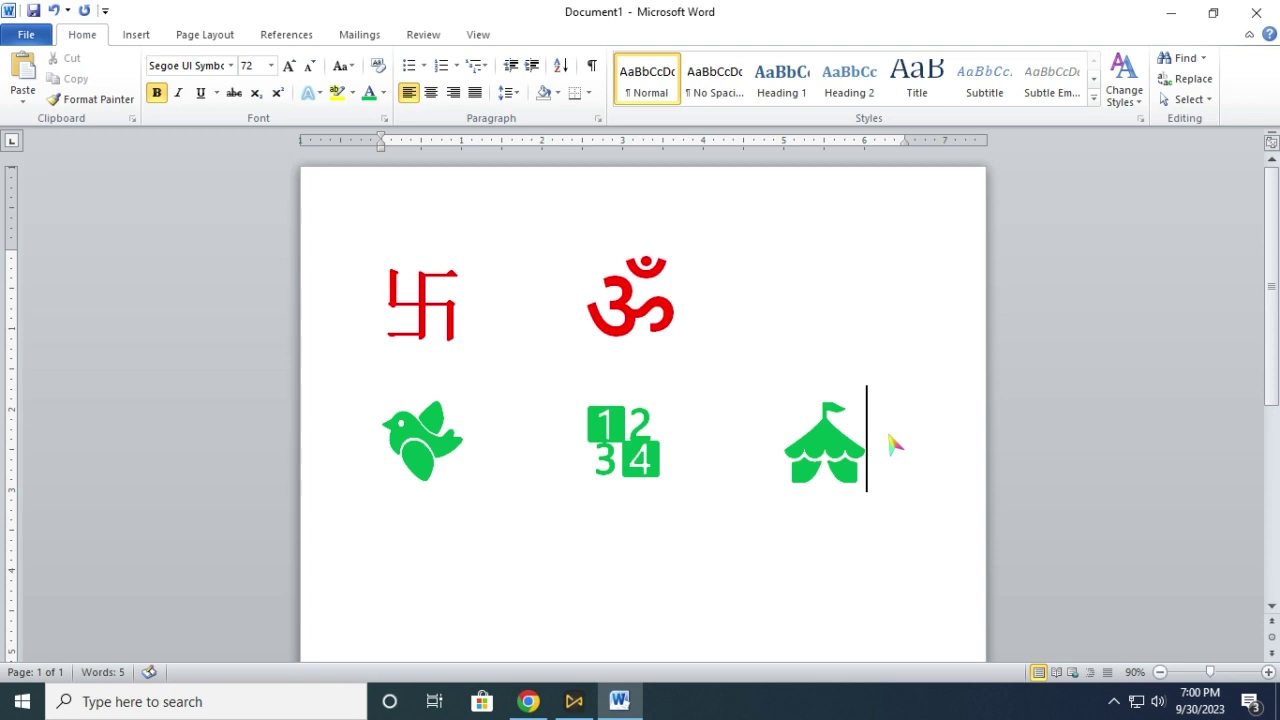
{"action": "key", "text": "Return"}
Insert the ώ character from code 1F60 and colour it blue
{"action": "type", "text": "1F"}
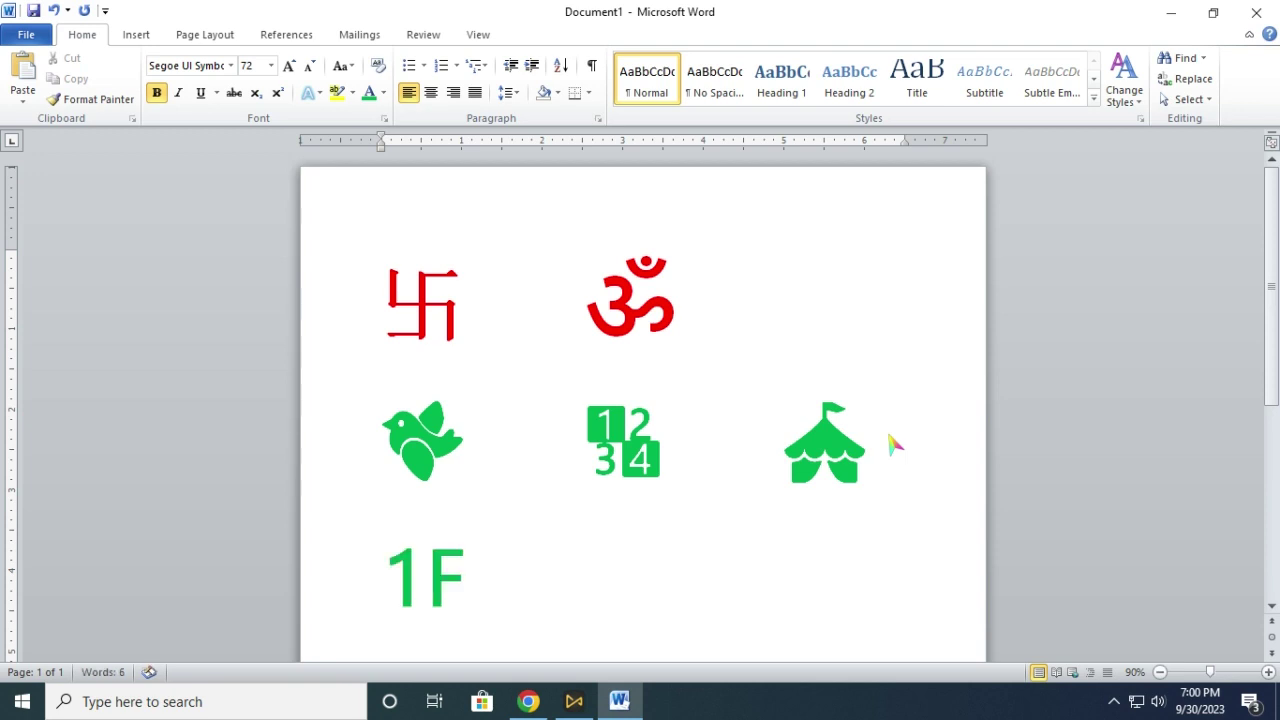
{"action": "type", "text": "60"}
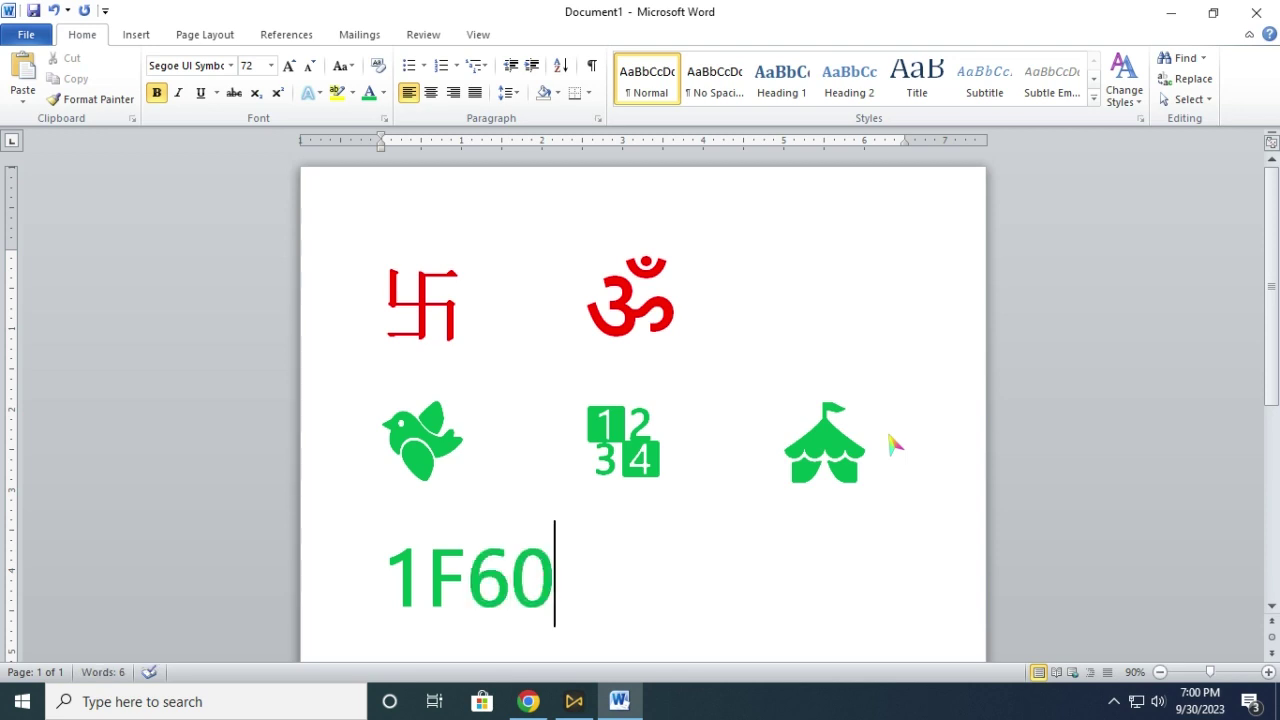
{"action": "key", "text": "alt+x"}
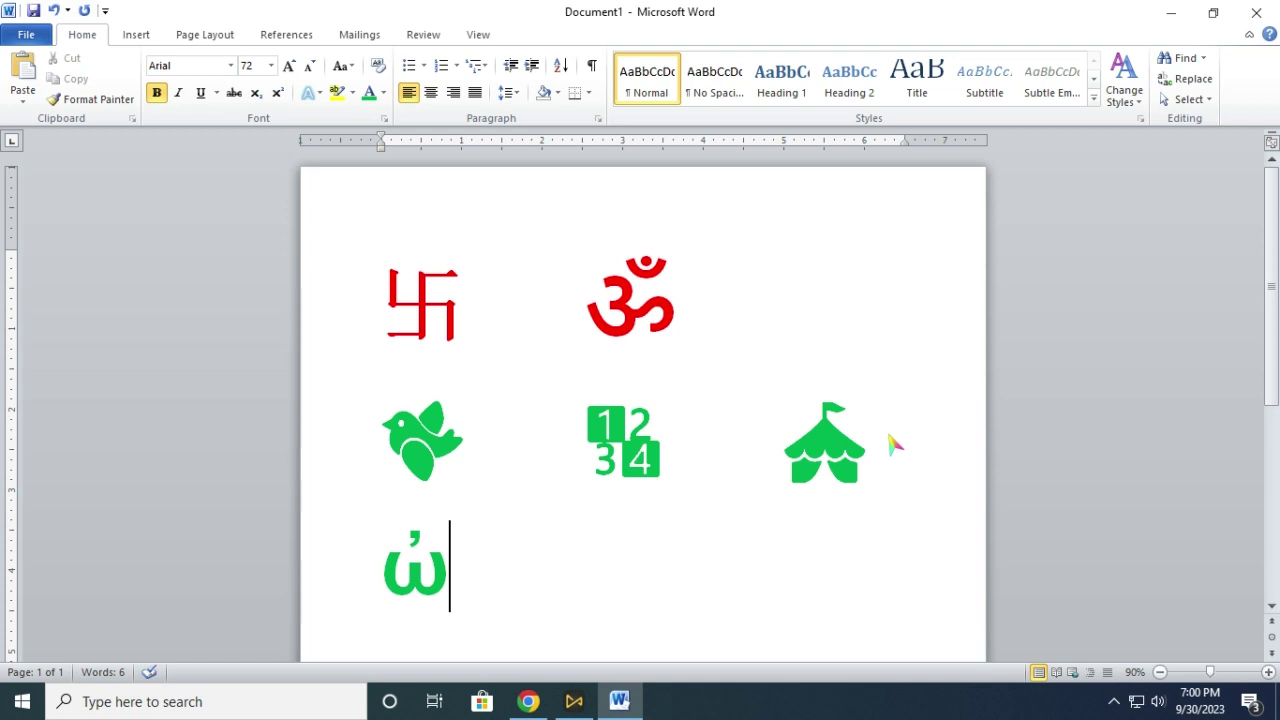
{"action": "left_click", "coordinate": [358, 572]}
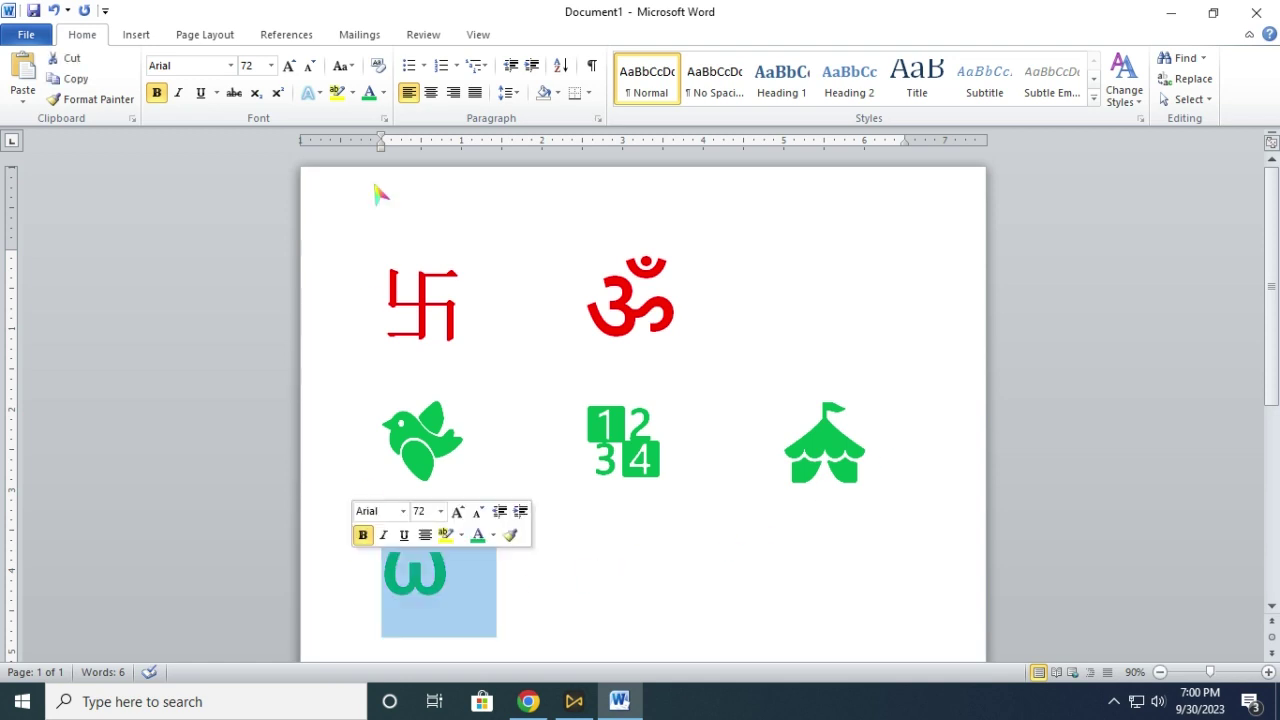
{"action": "left_click", "coordinate": [383, 93]}
{"action": "left_click", "coordinate": [485, 256]}
{"action": "left_click", "coordinate": [576, 588]}
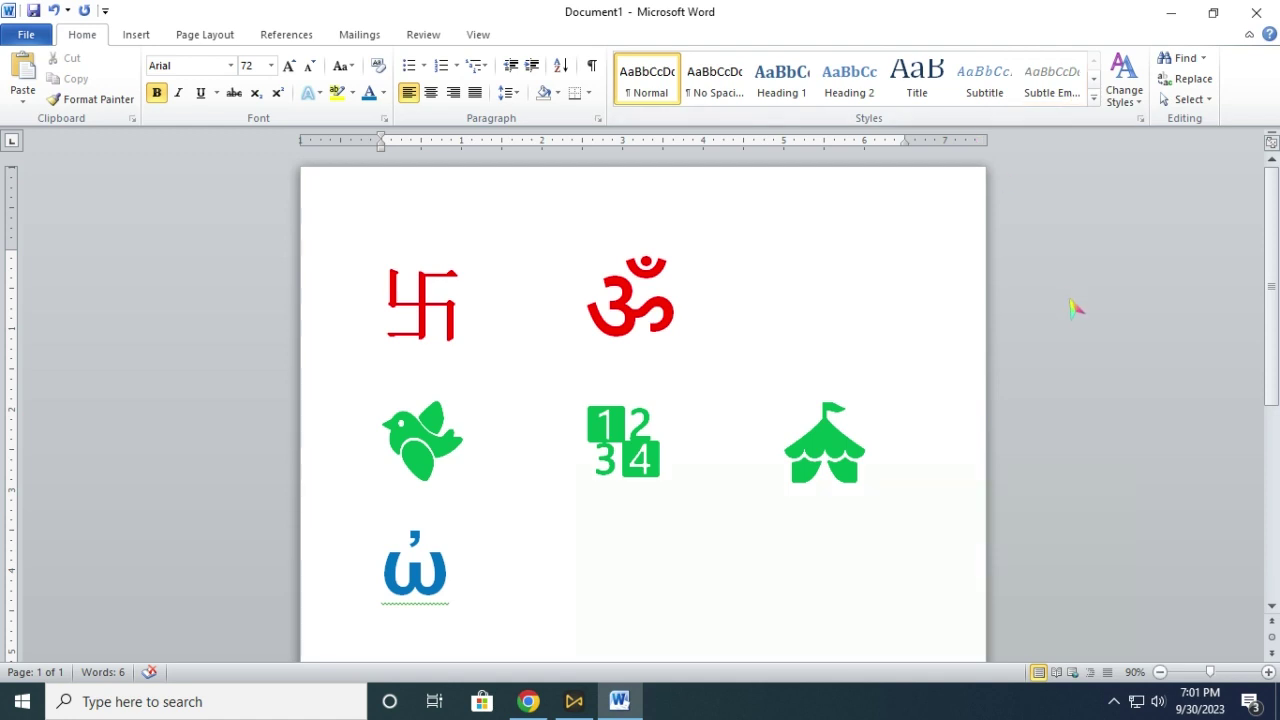